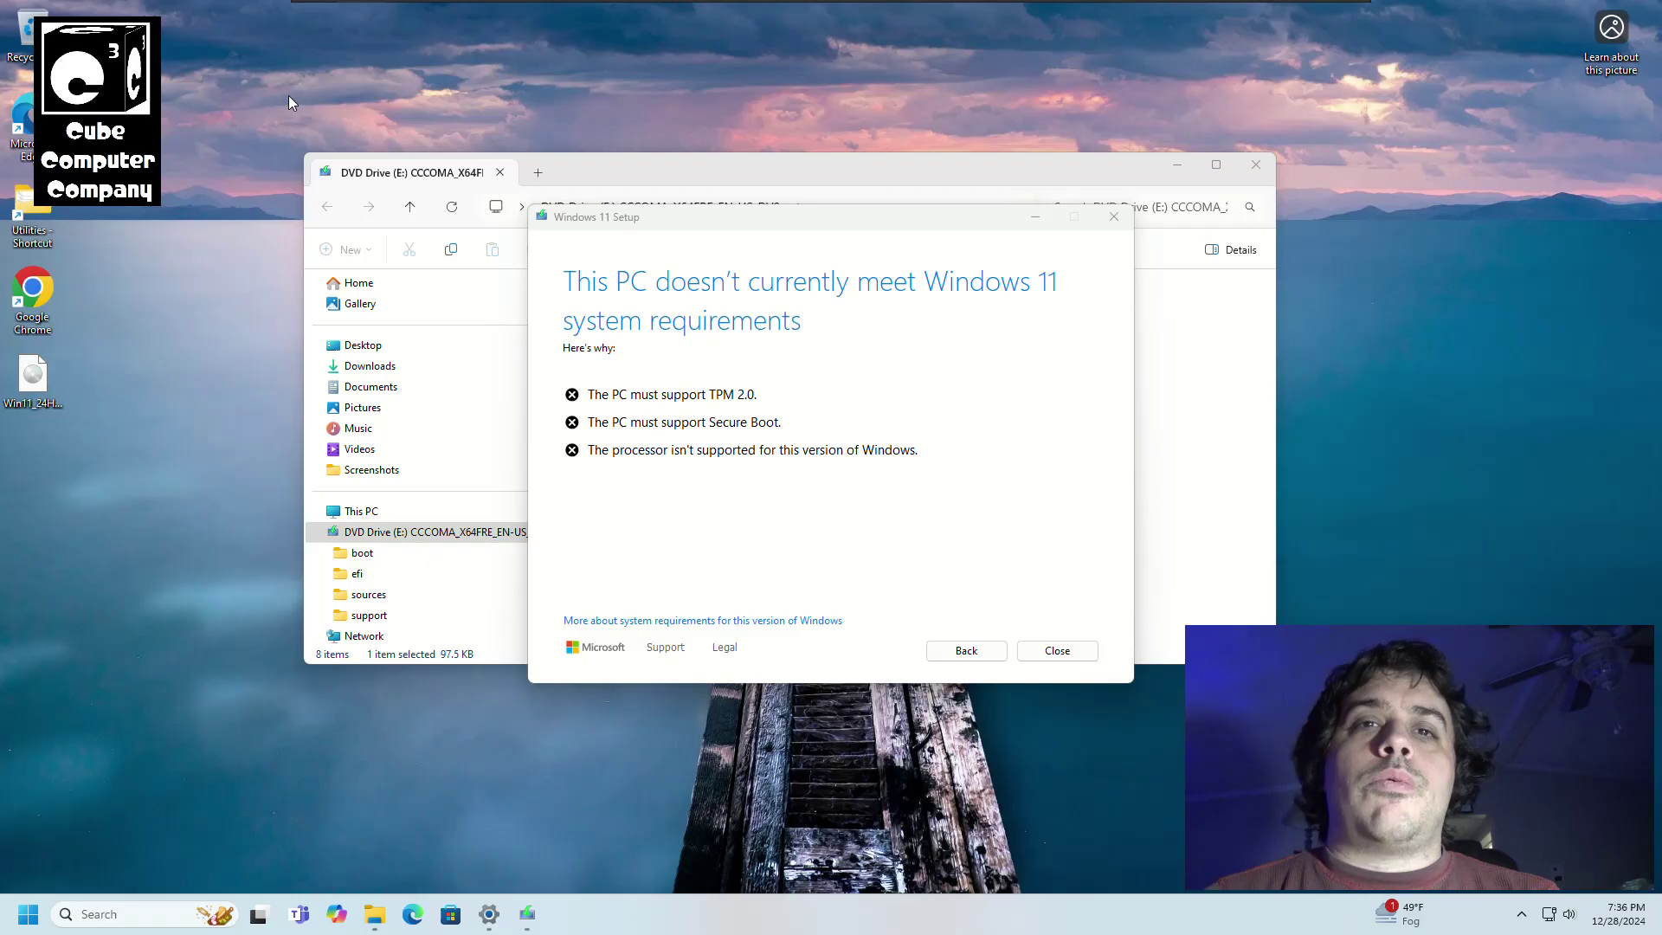
Close the 'This PC can't run Windows 11' setup dialog and dismiss the ISO's context menu.
click(1116, 218)
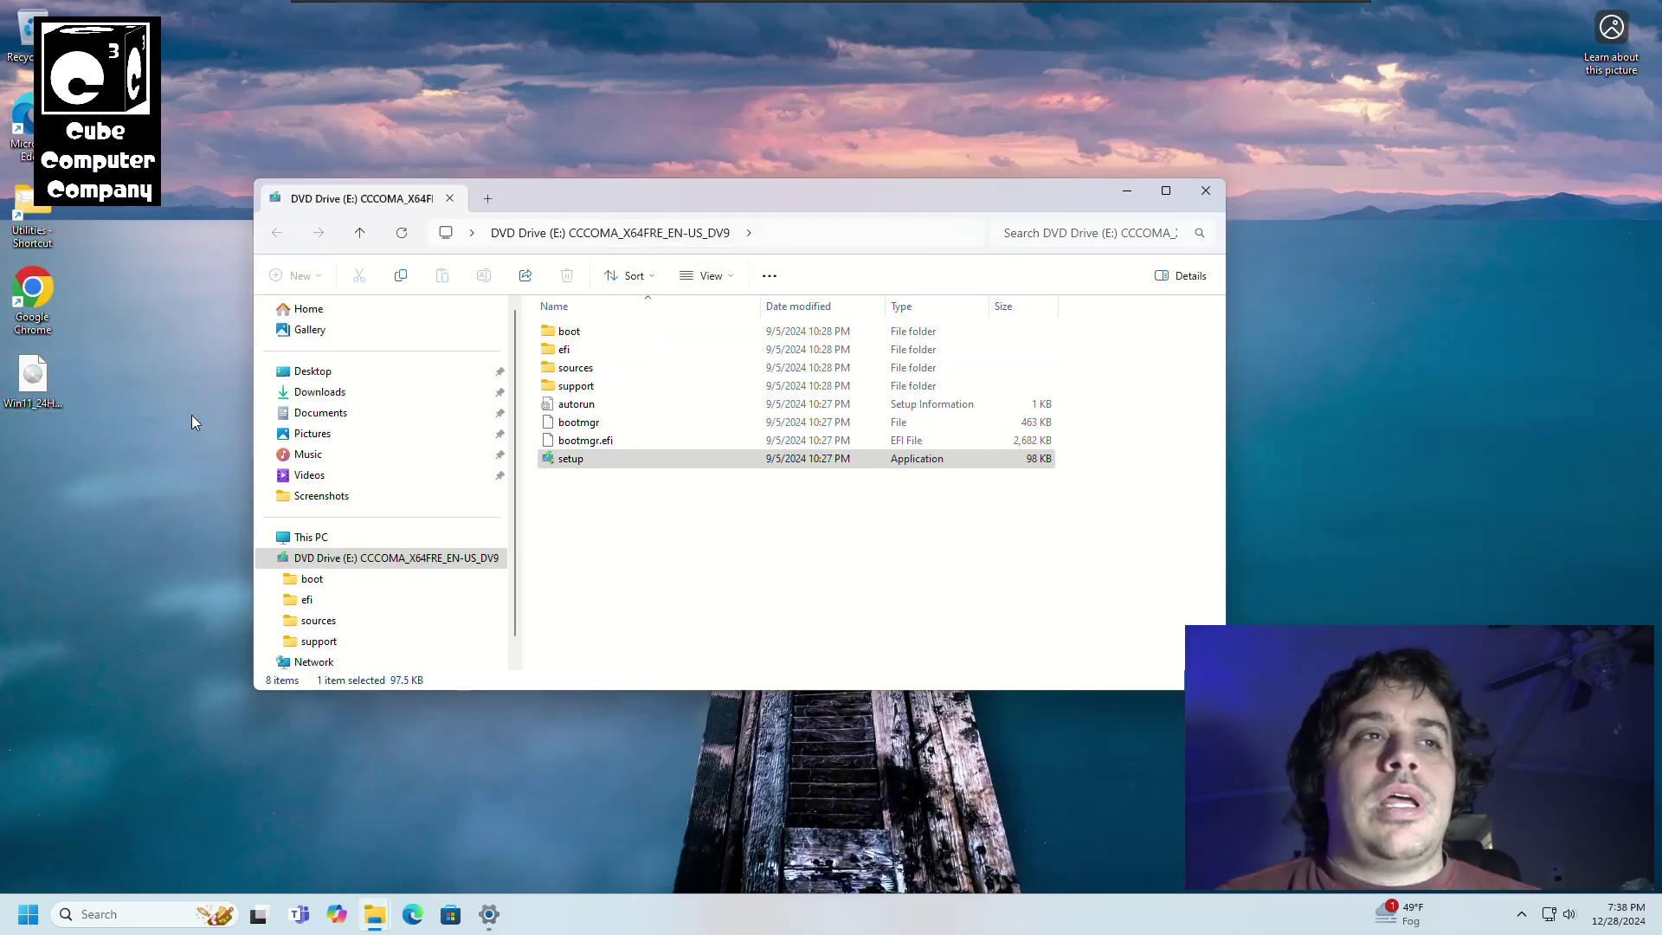
click(34, 374)
right_click(35, 374)
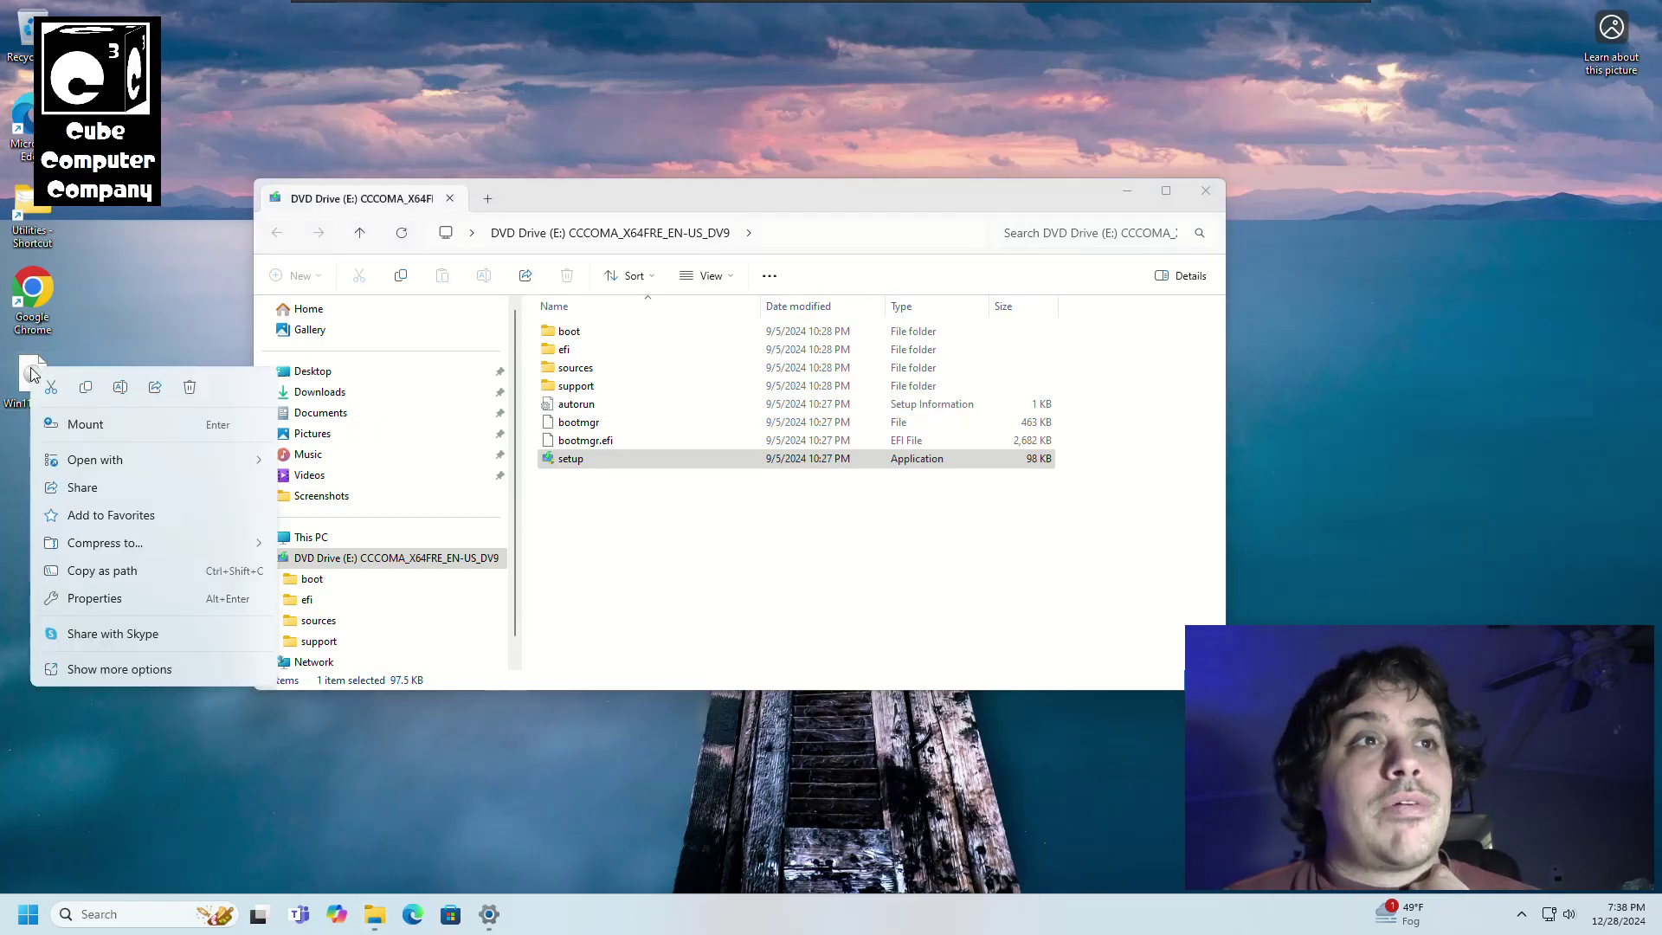
click(747, 195)
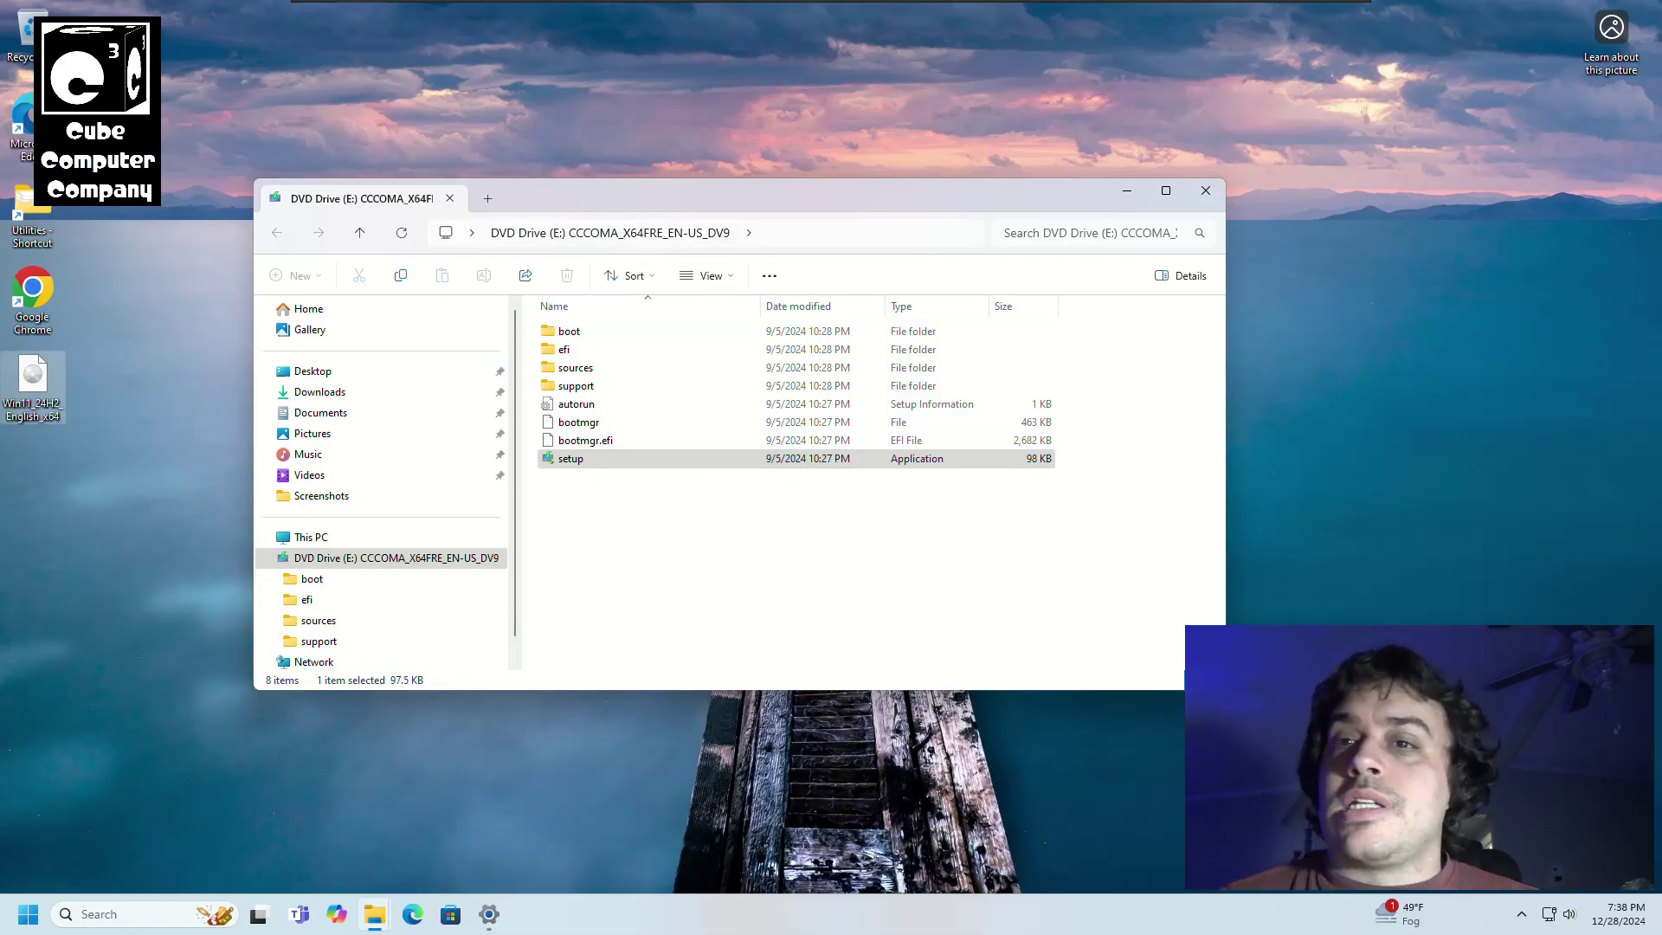
Launch an administrator Command Prompt from Start search, approving the UAC prompt.
click(29, 914)
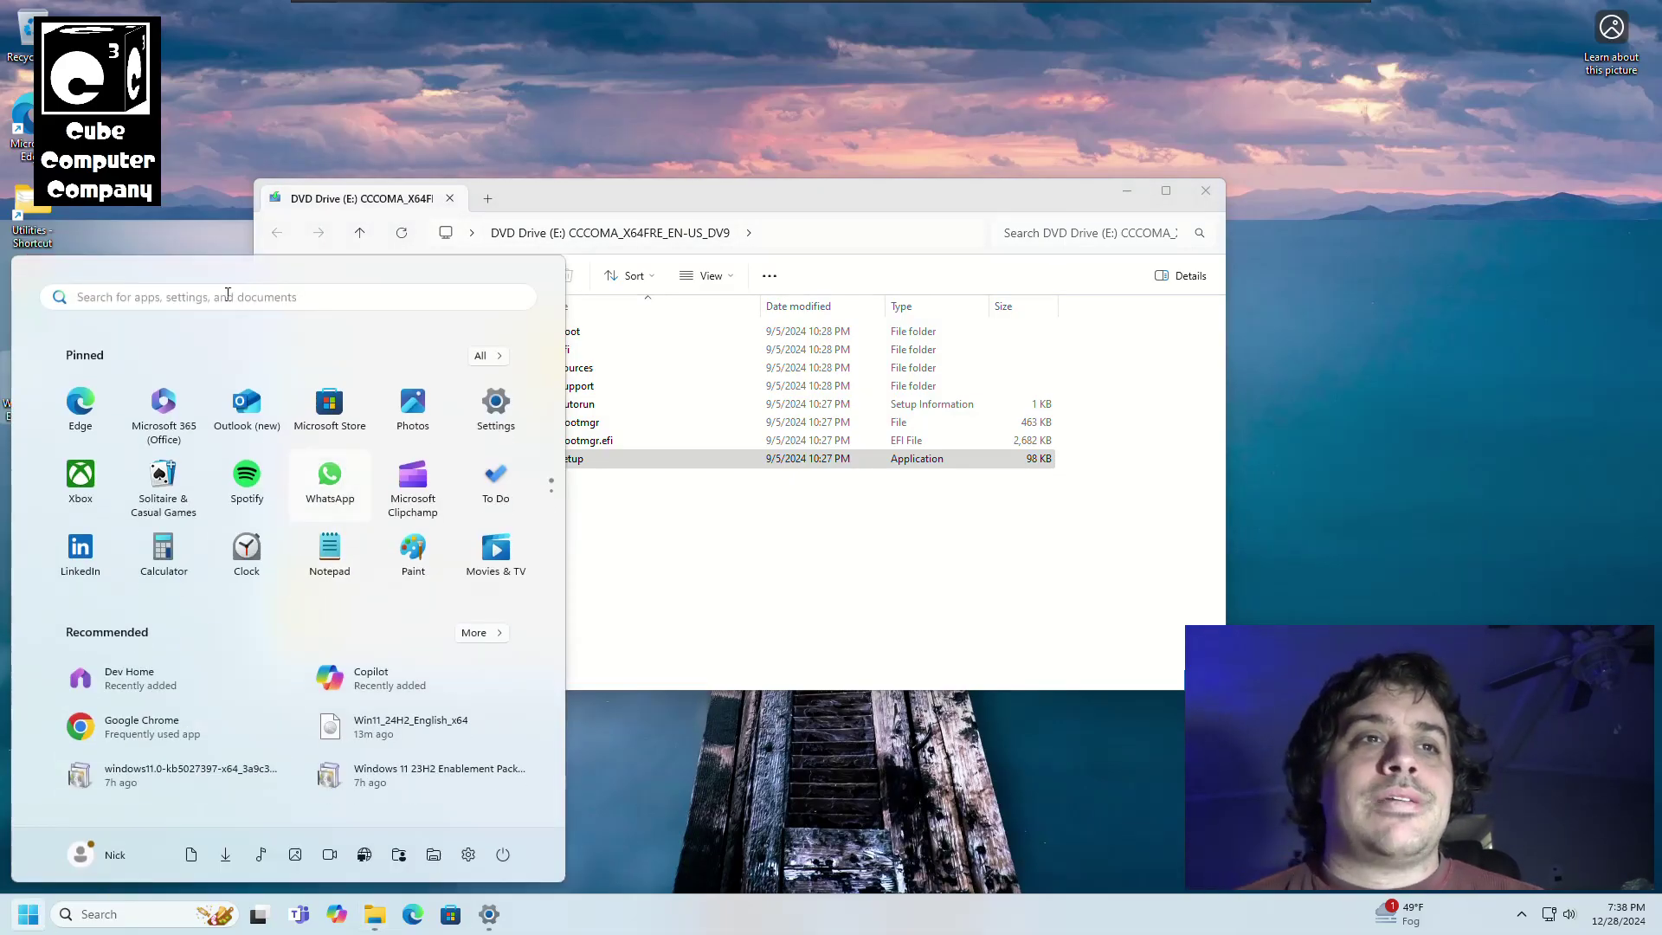
text(cmd)
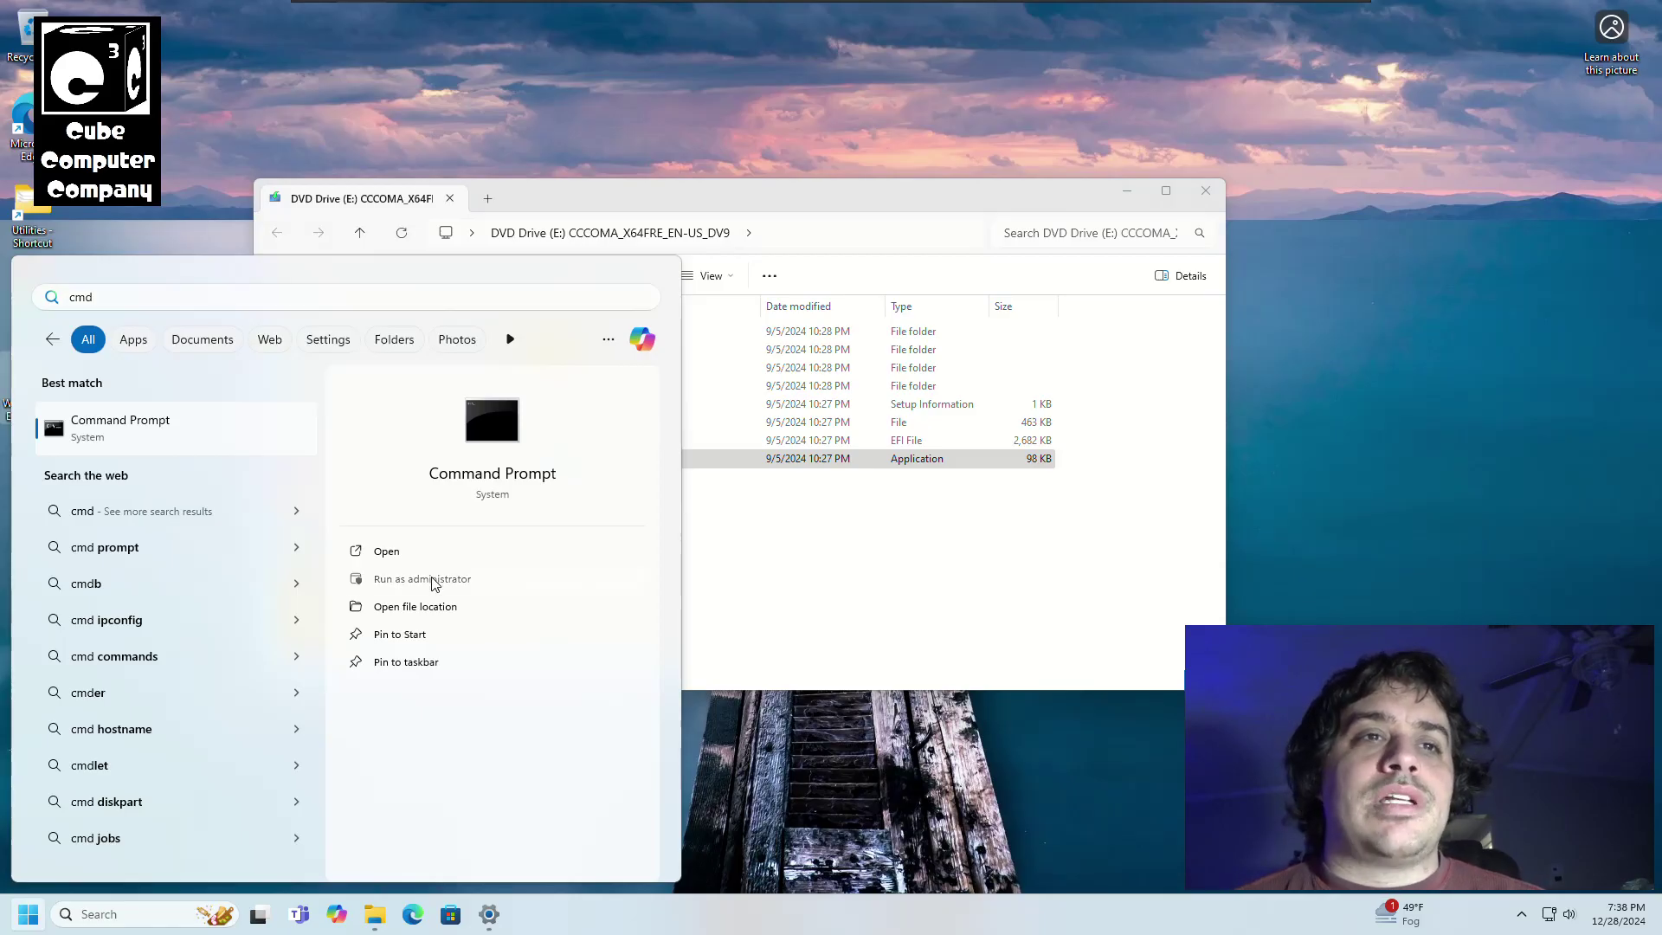
click(422, 578)
click(742, 594)
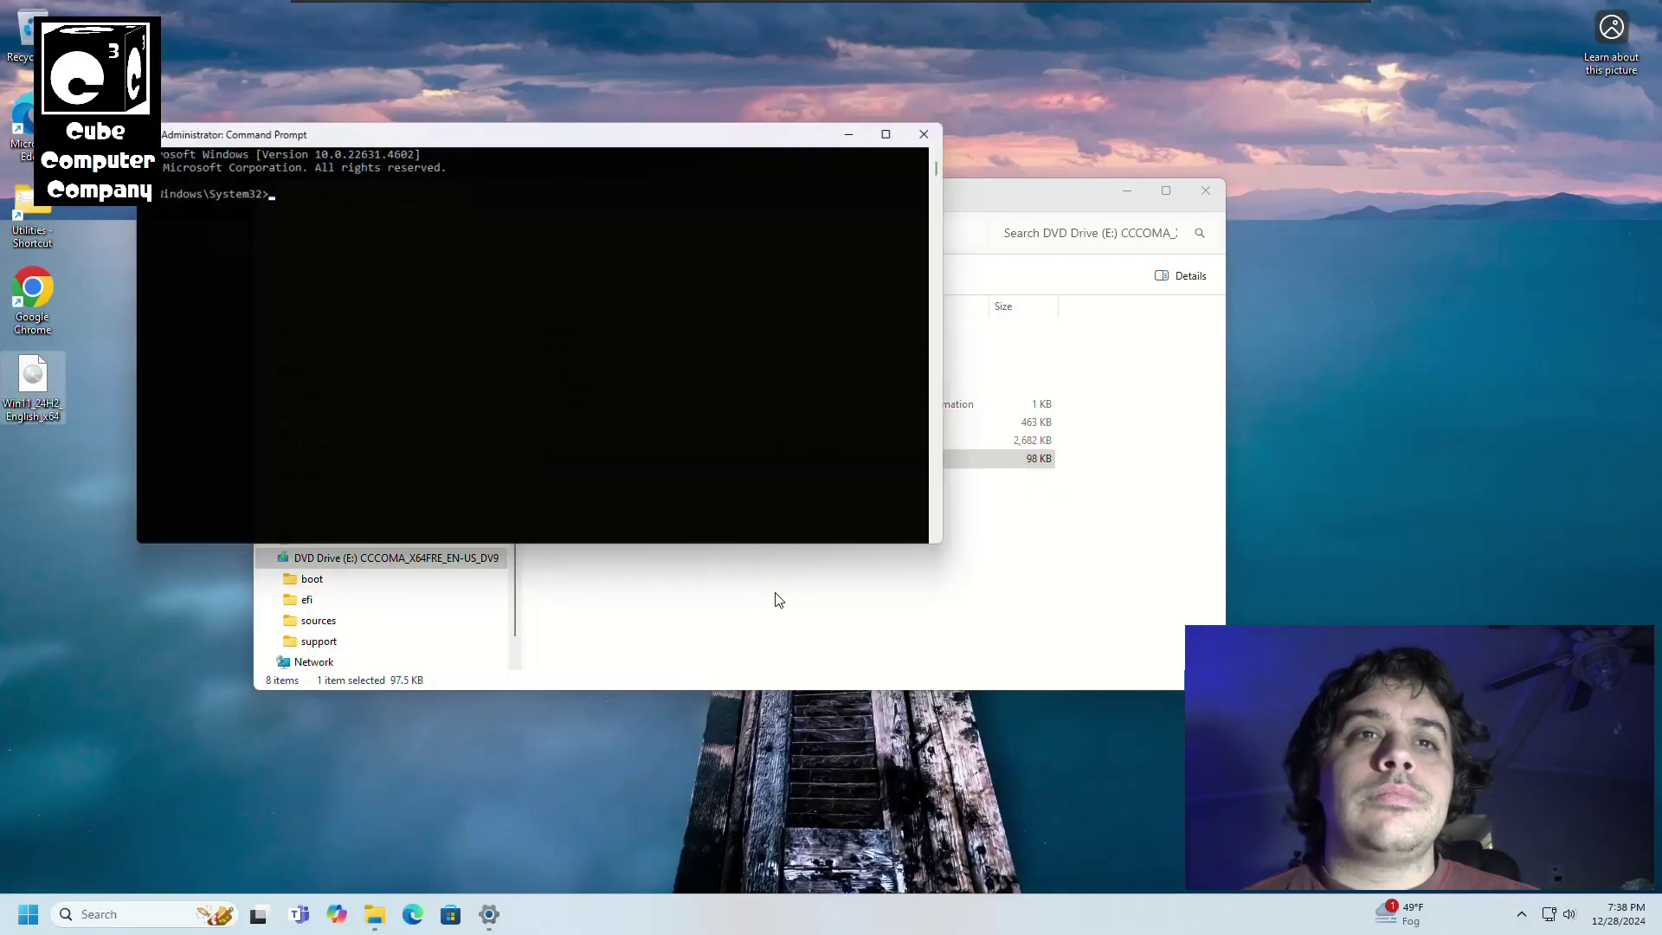
drag(442, 130, 657, 597)
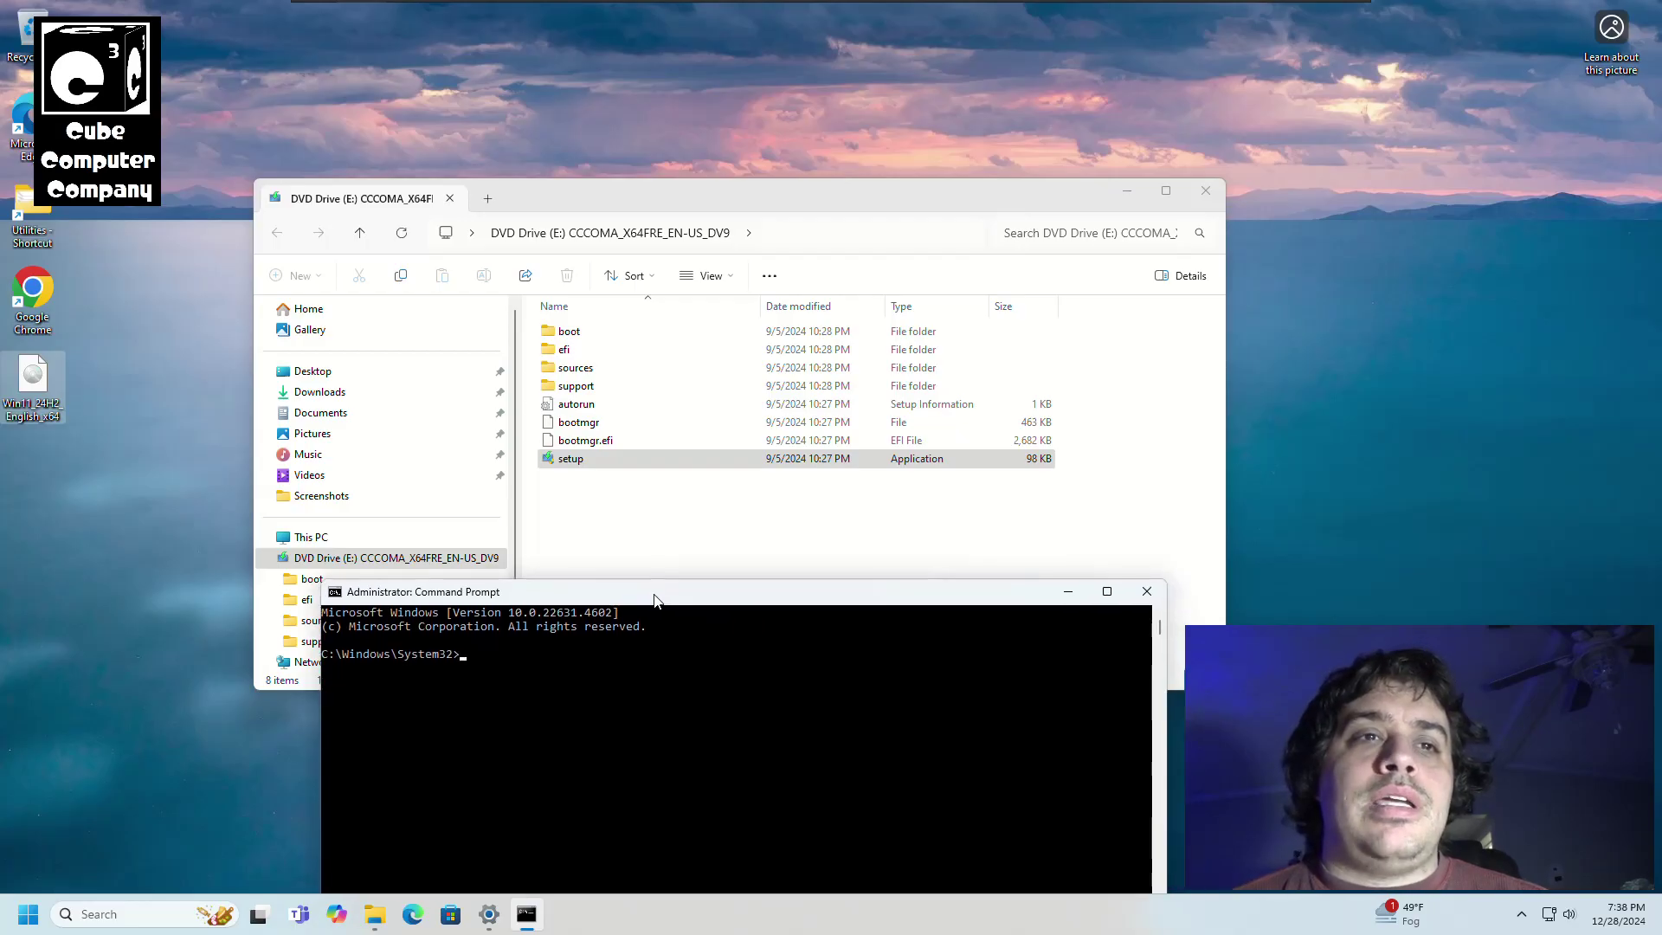
drag(657, 600, 561, 141)
text(E:\s)
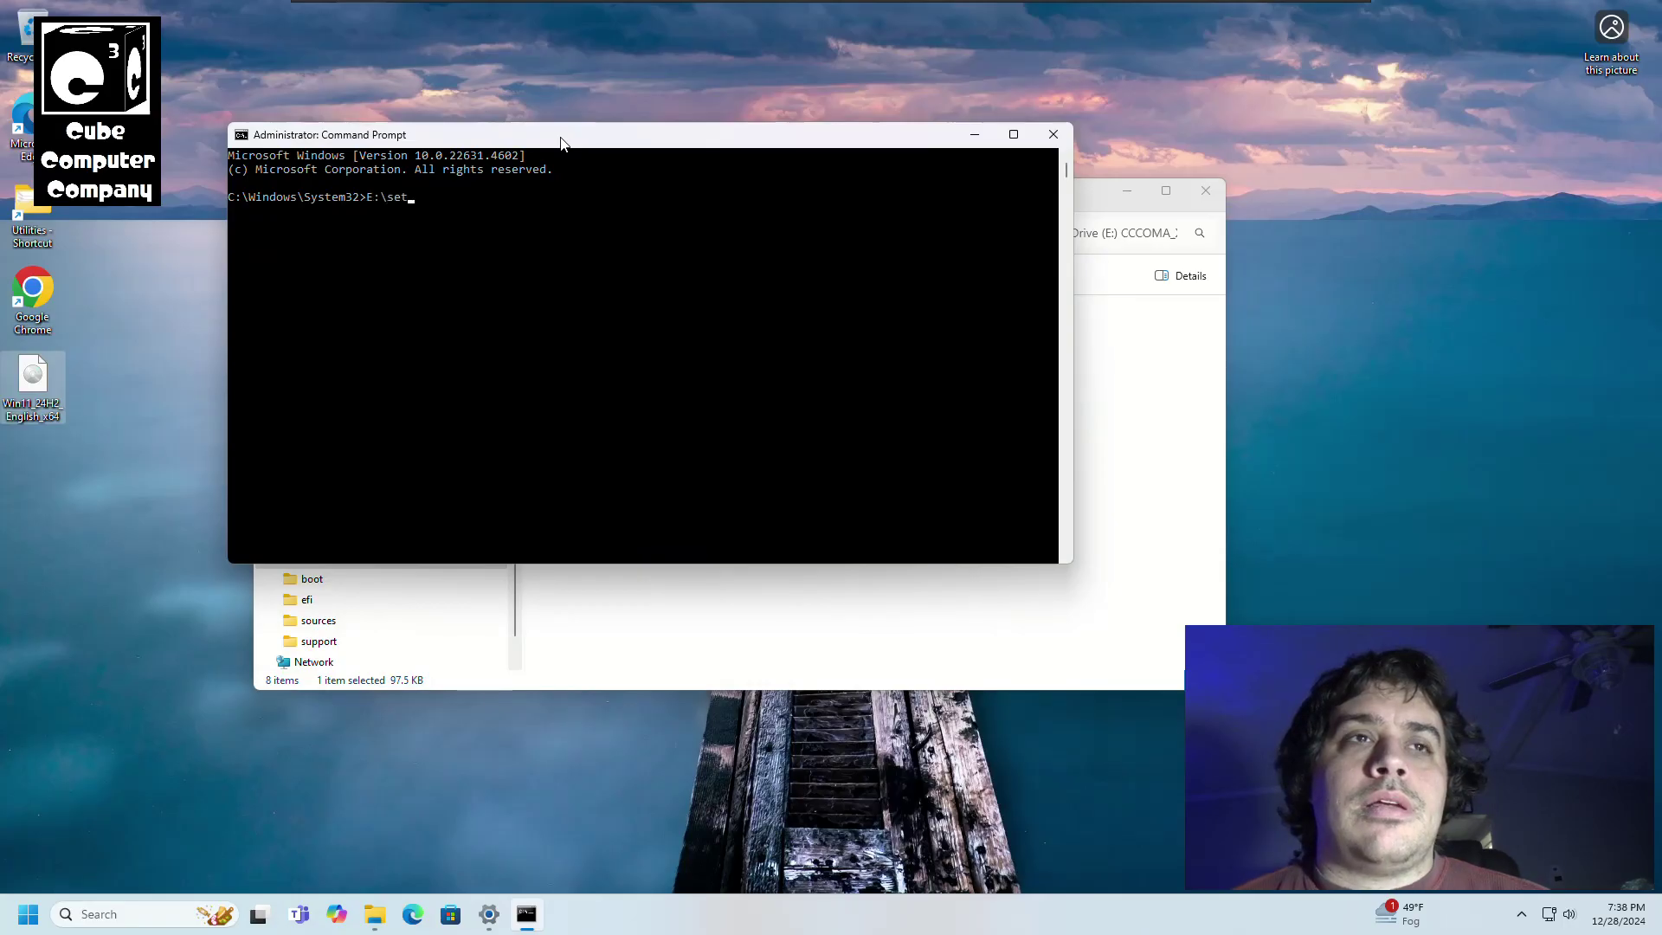
text(etup.e)
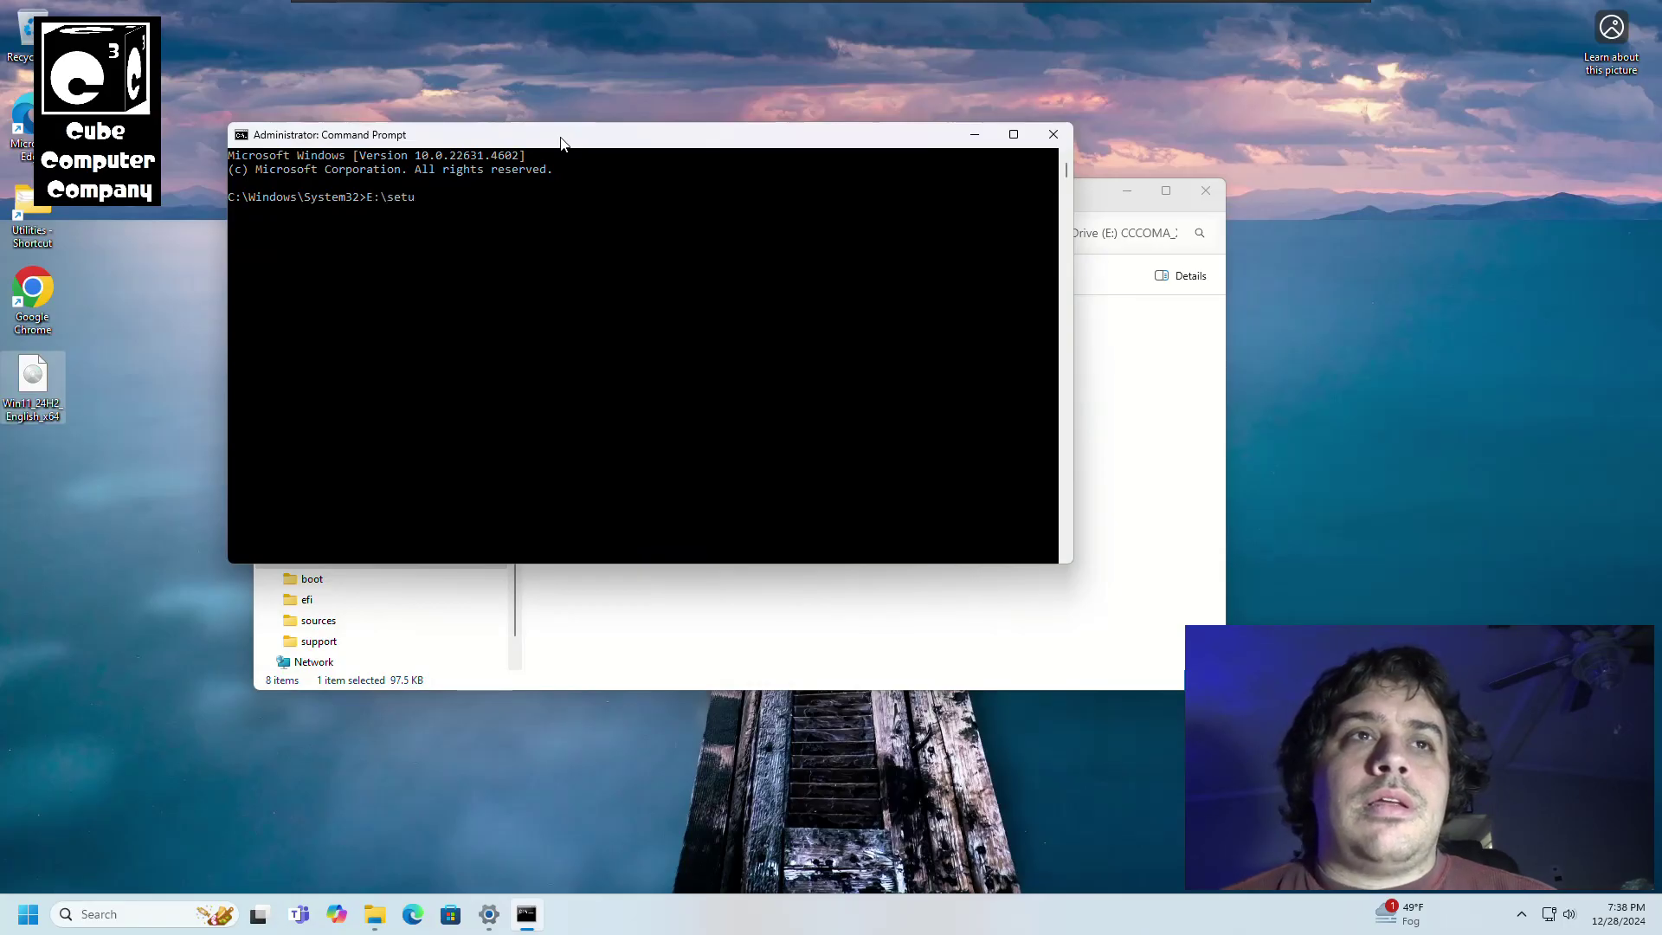
text(xe /)
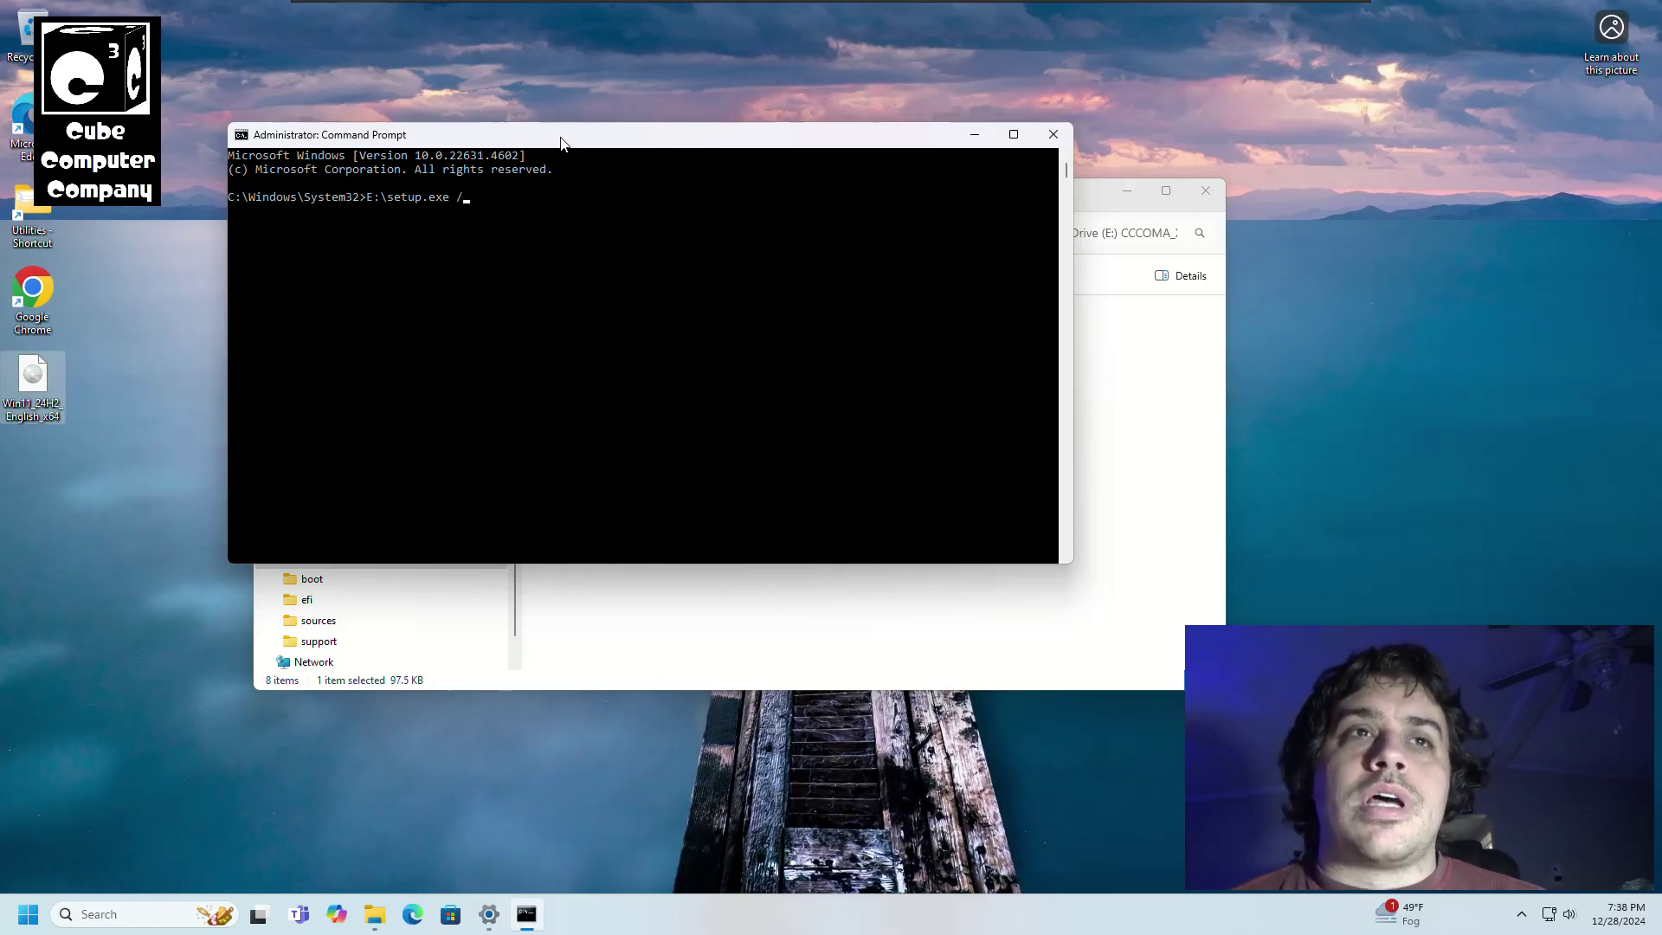
text(product)
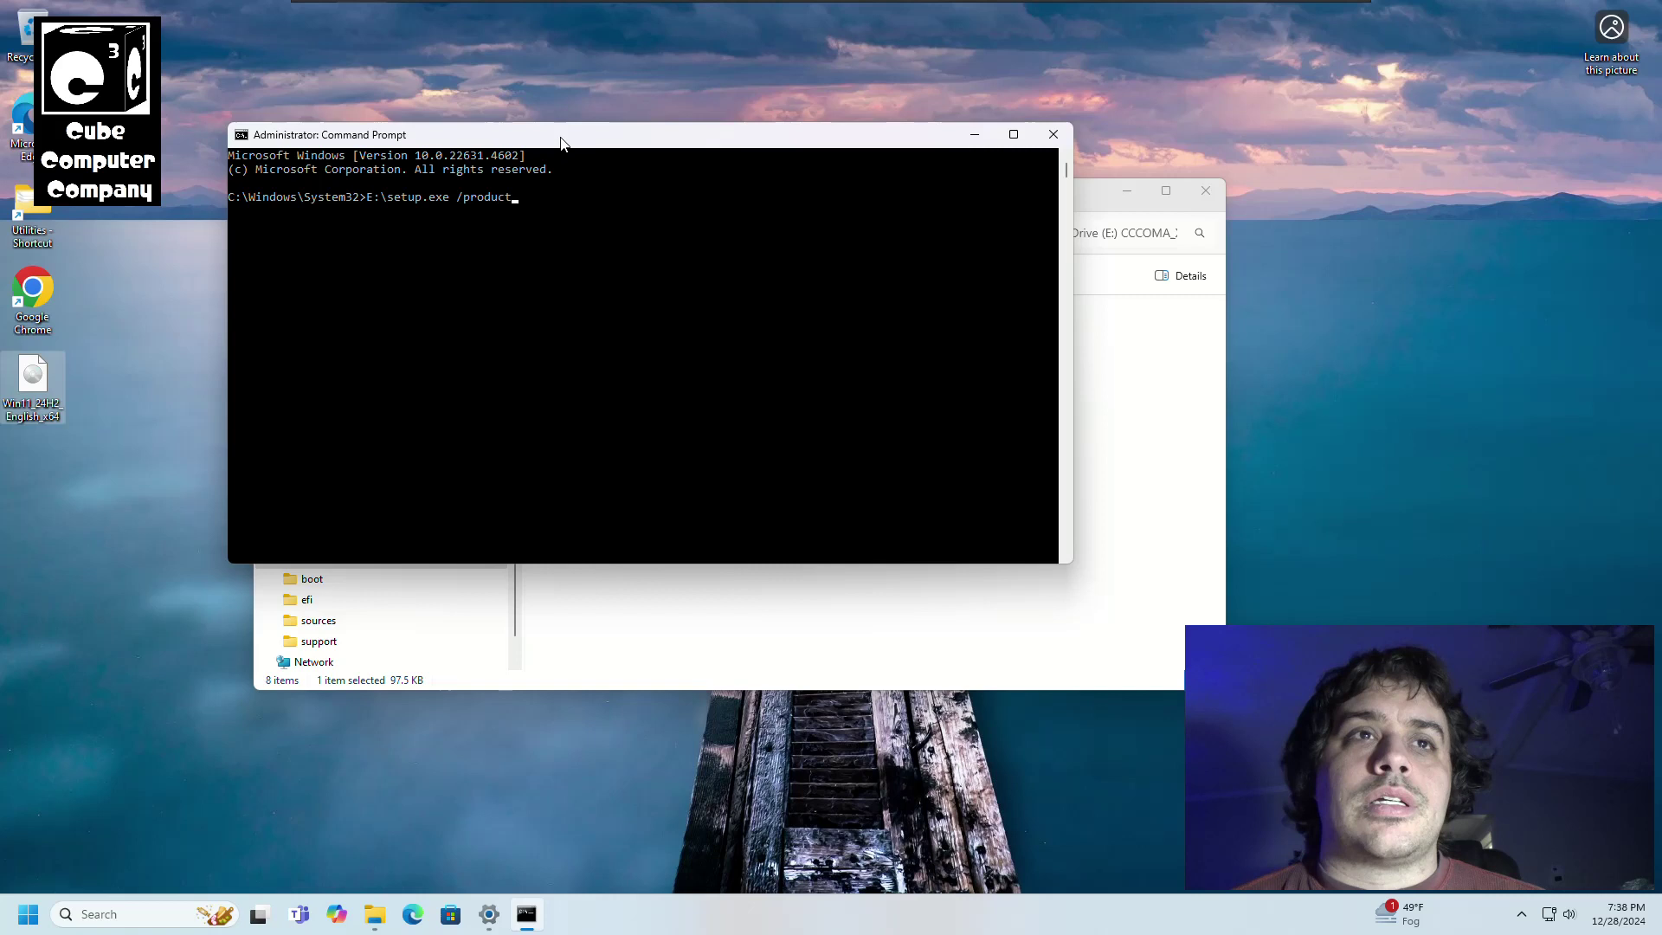
text( serv)
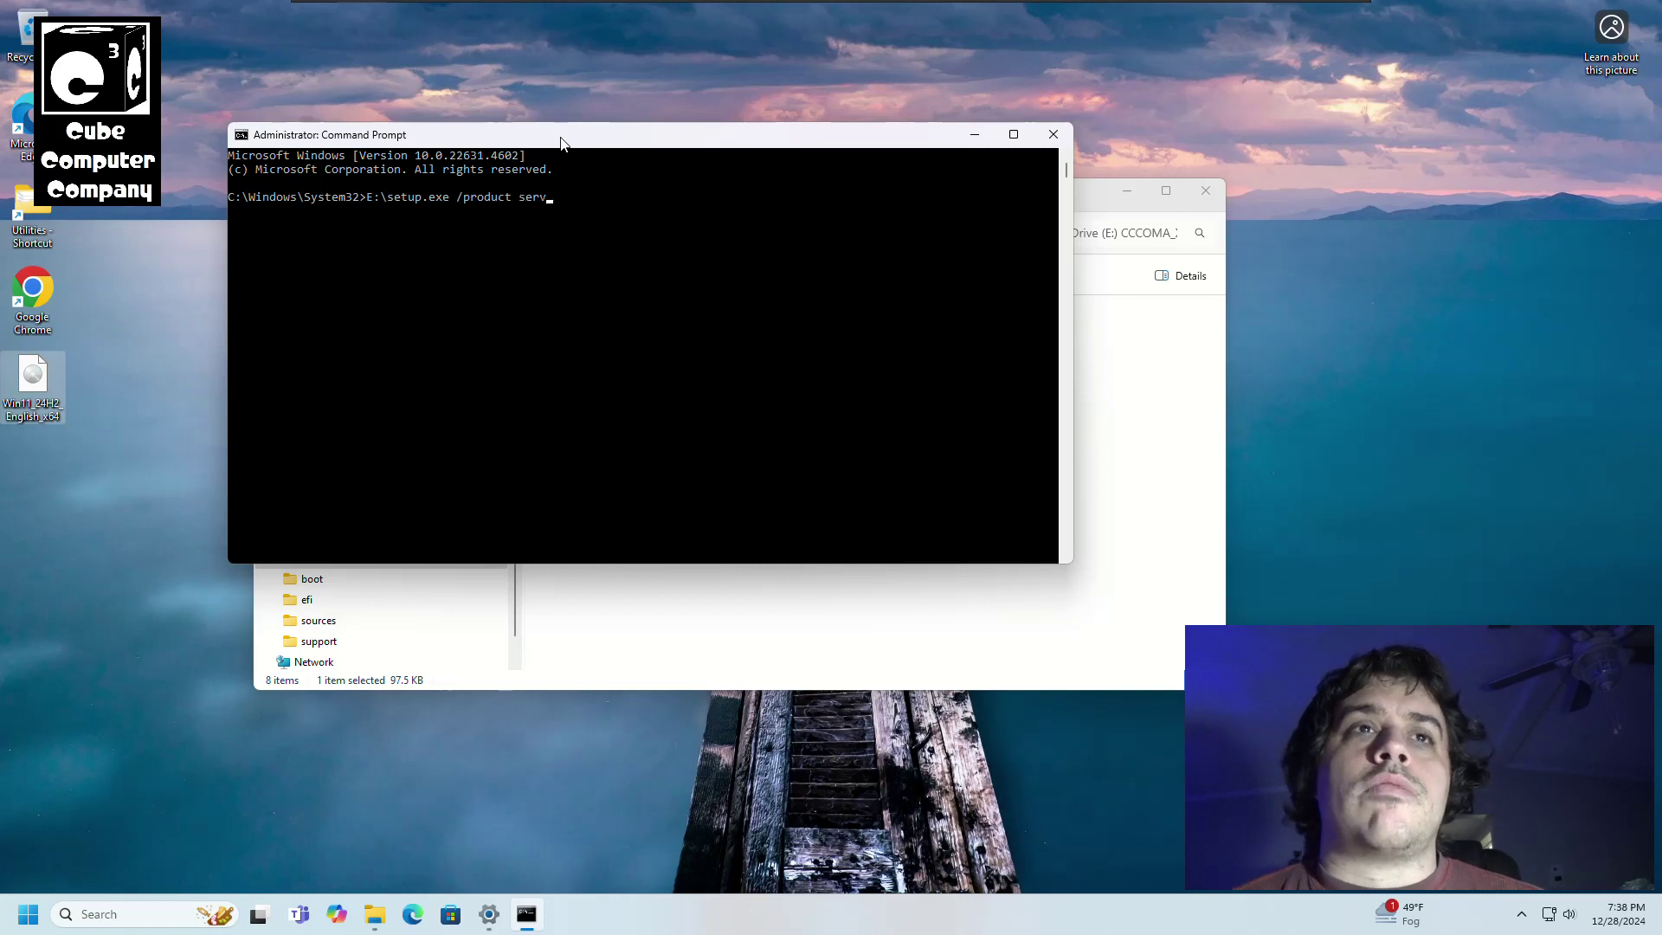
text(er)
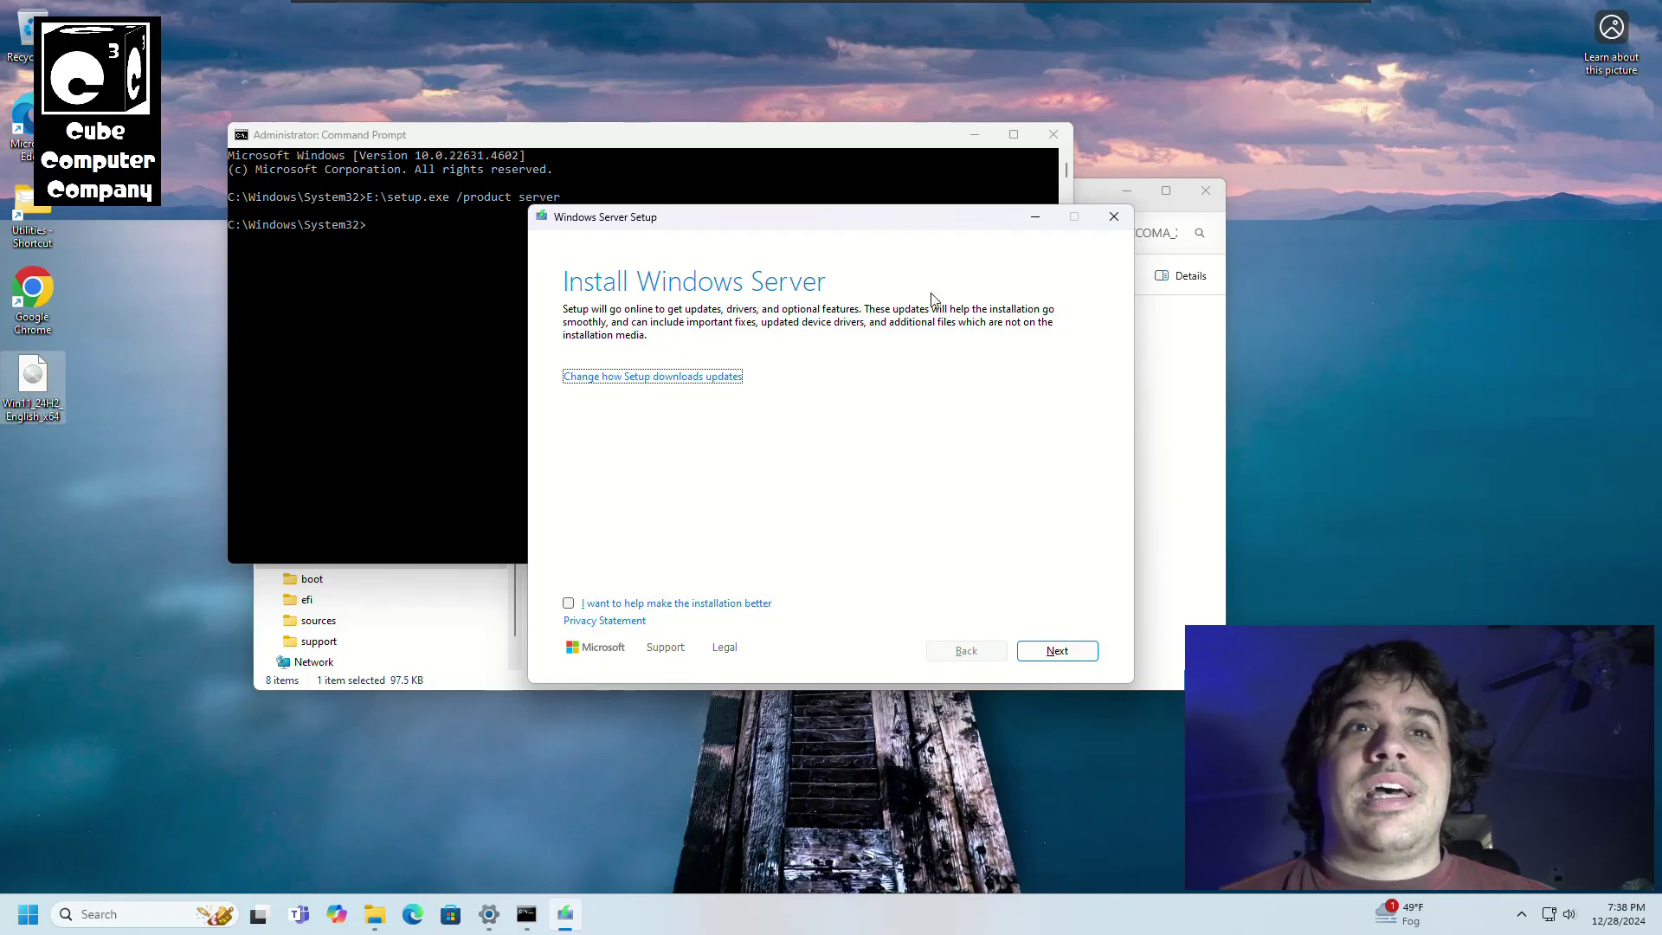
Set Windows Server Setup to not download updates right now and continue.
click(662, 376)
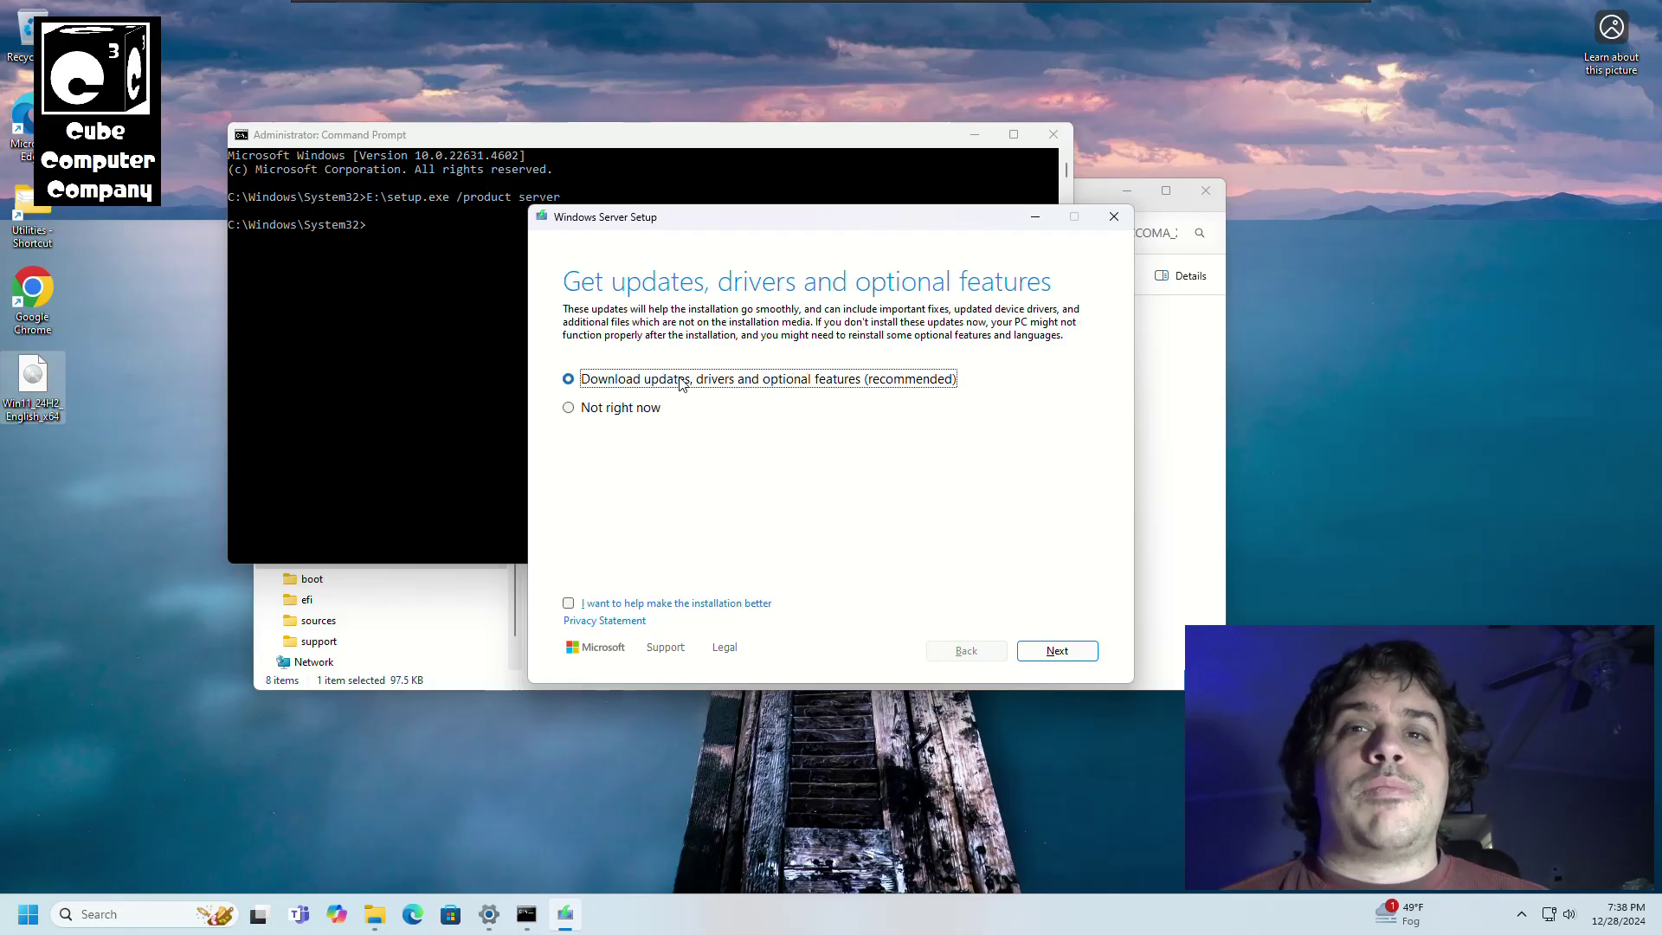
click(570, 407)
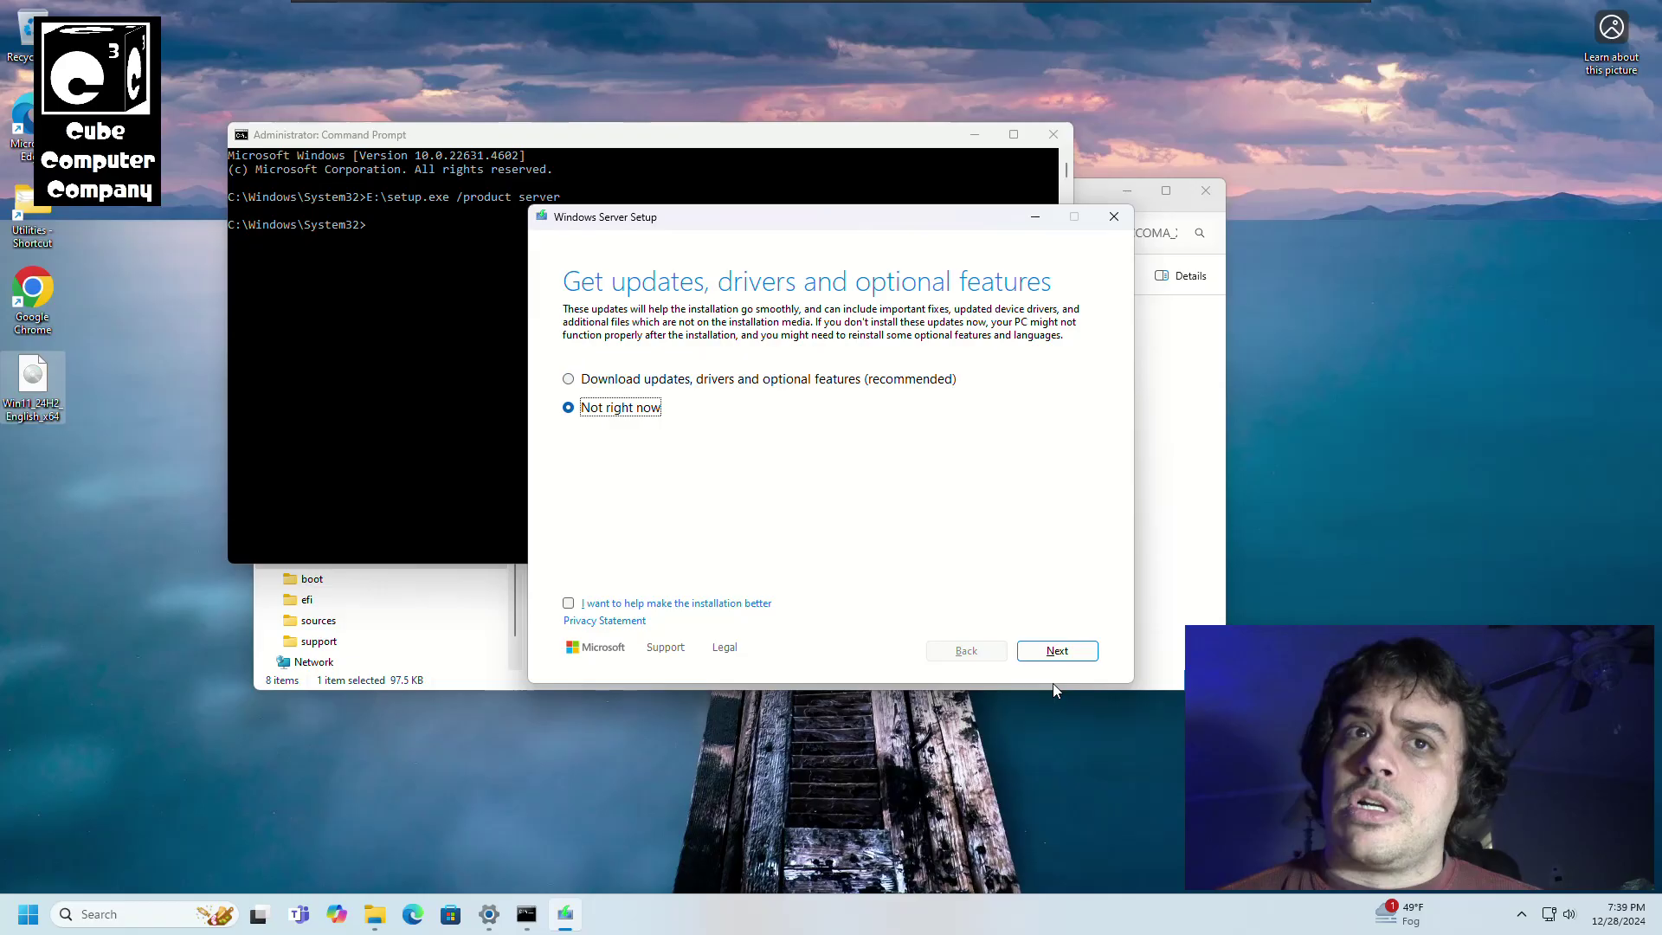
click(1057, 650)
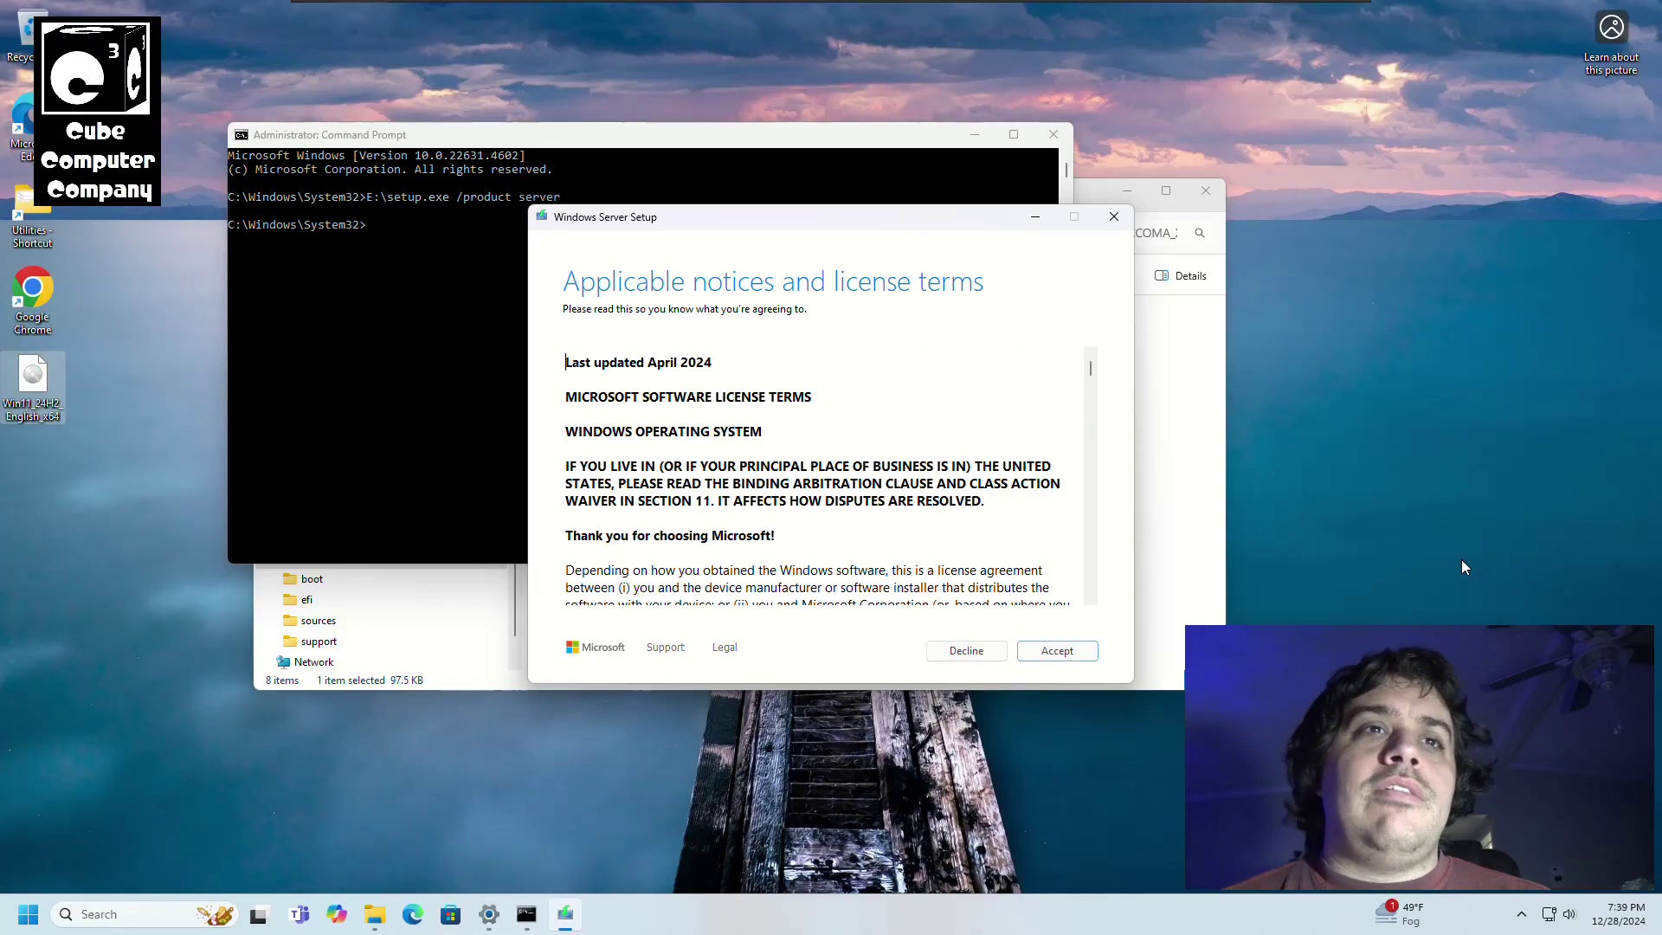
scroll(831, 468, down, 10)
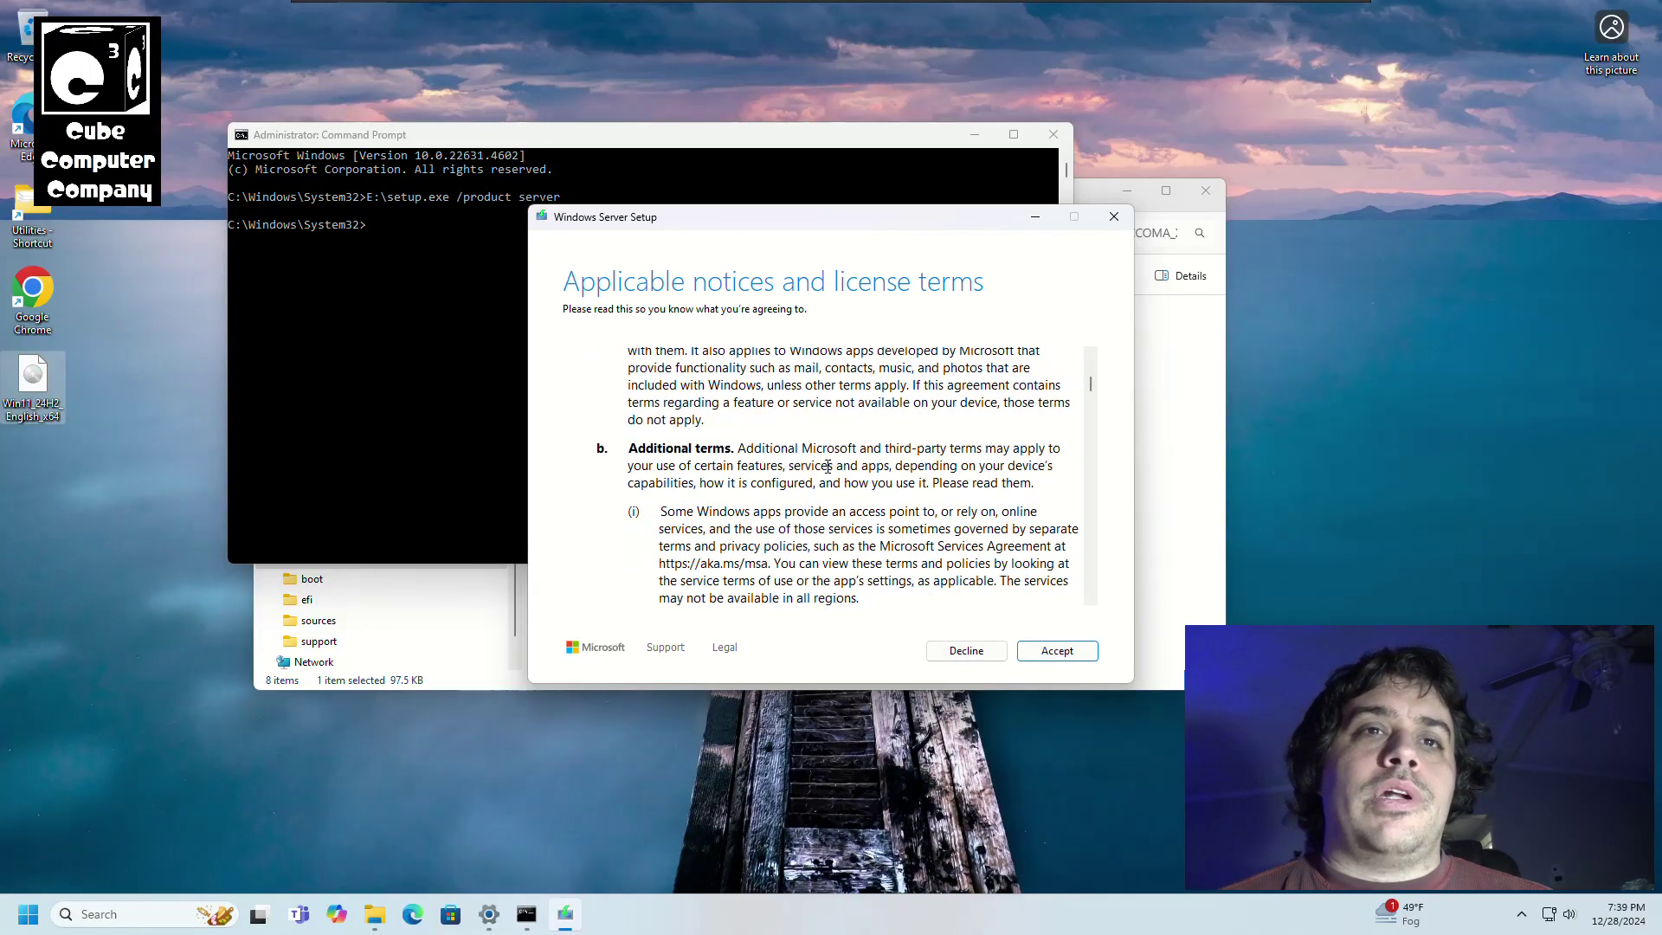
scroll(828, 468, down, 5)
scroll(845, 474, down, 5)
scroll(864, 480, down, 5)
scroll(887, 495, down, 5)
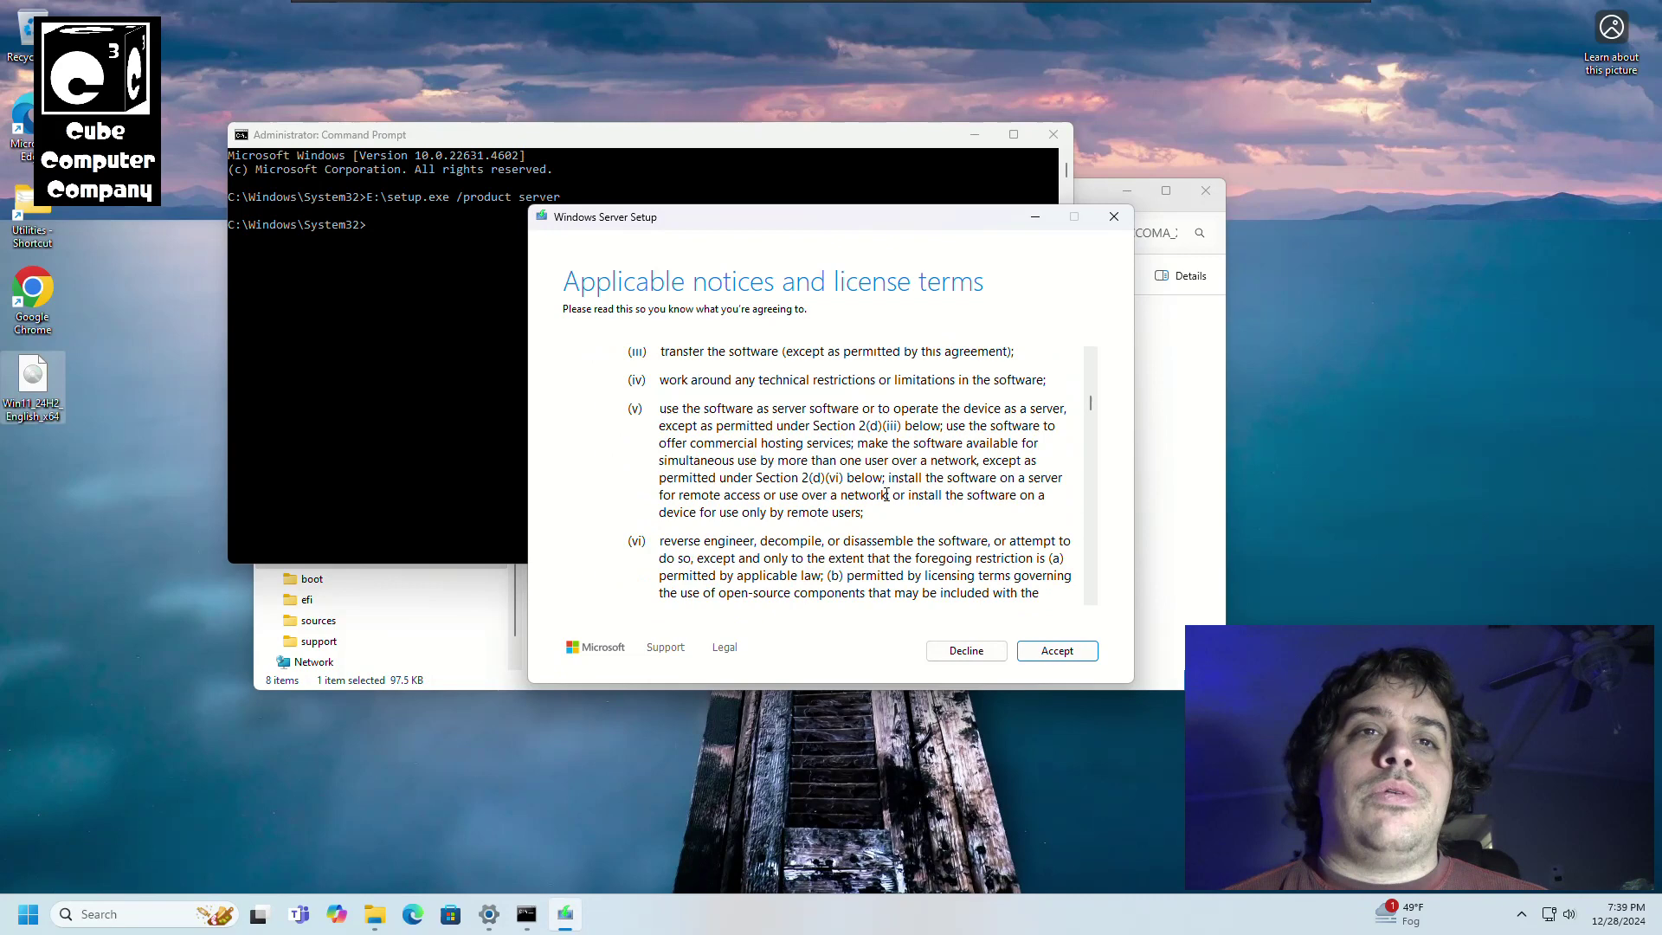
scroll(887, 496, up, 5)
scroll(887, 495, up, 5)
scroll(886, 491, up, 5)
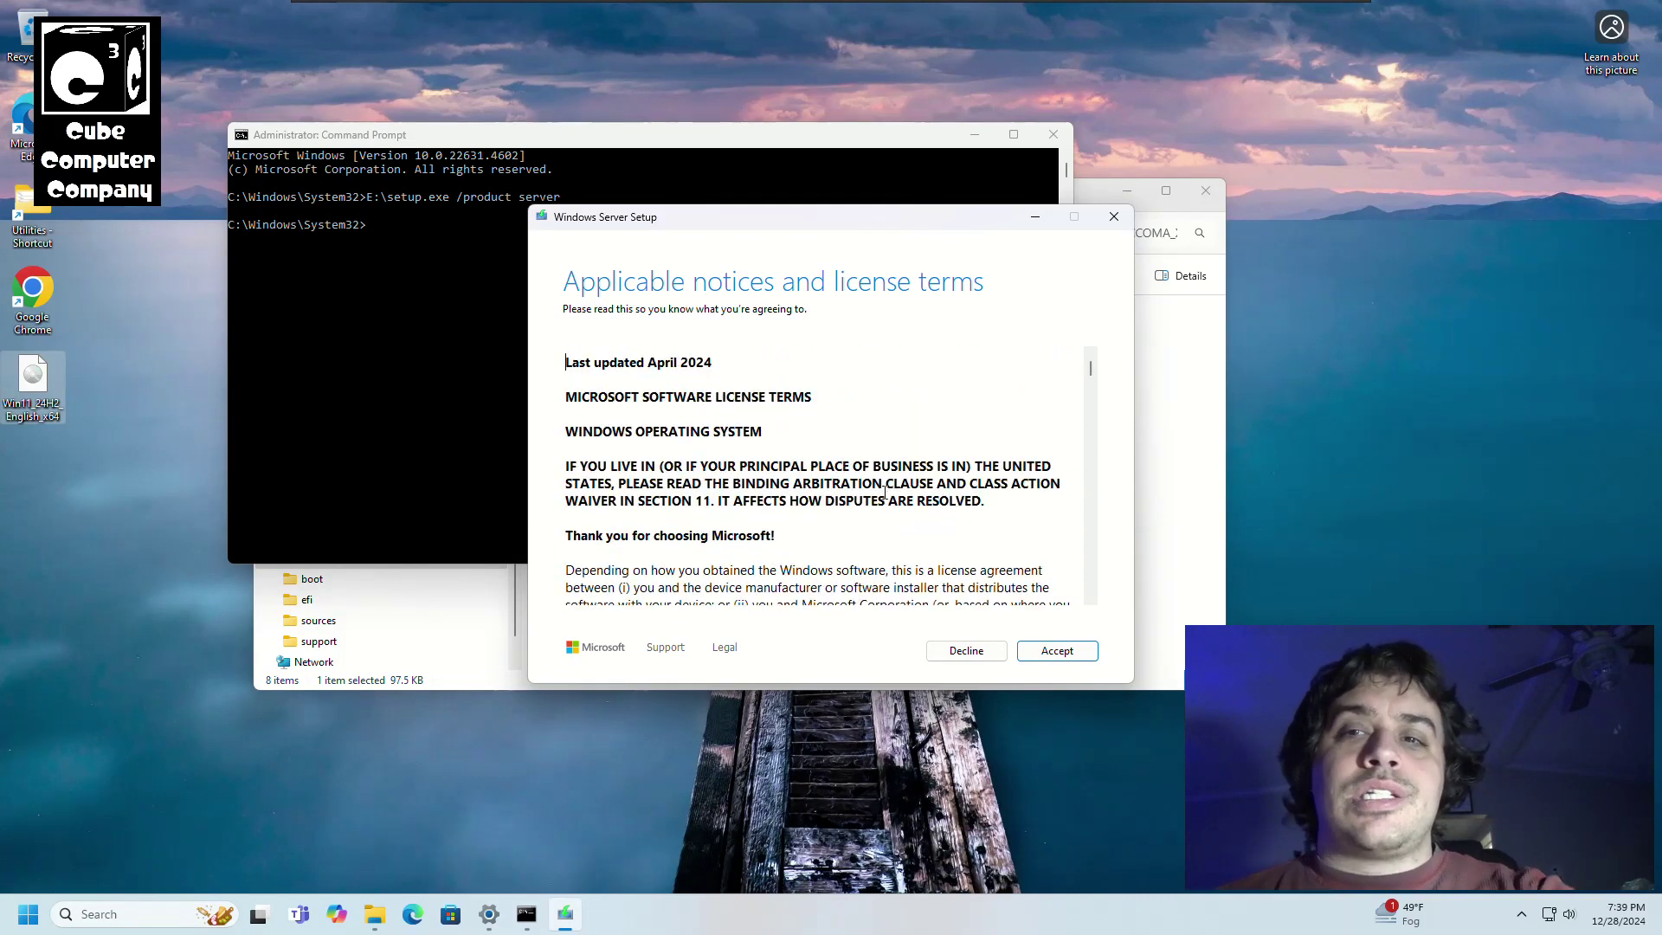
Accept the license, keep files, settings and apps, and start the installation.
click(1056, 649)
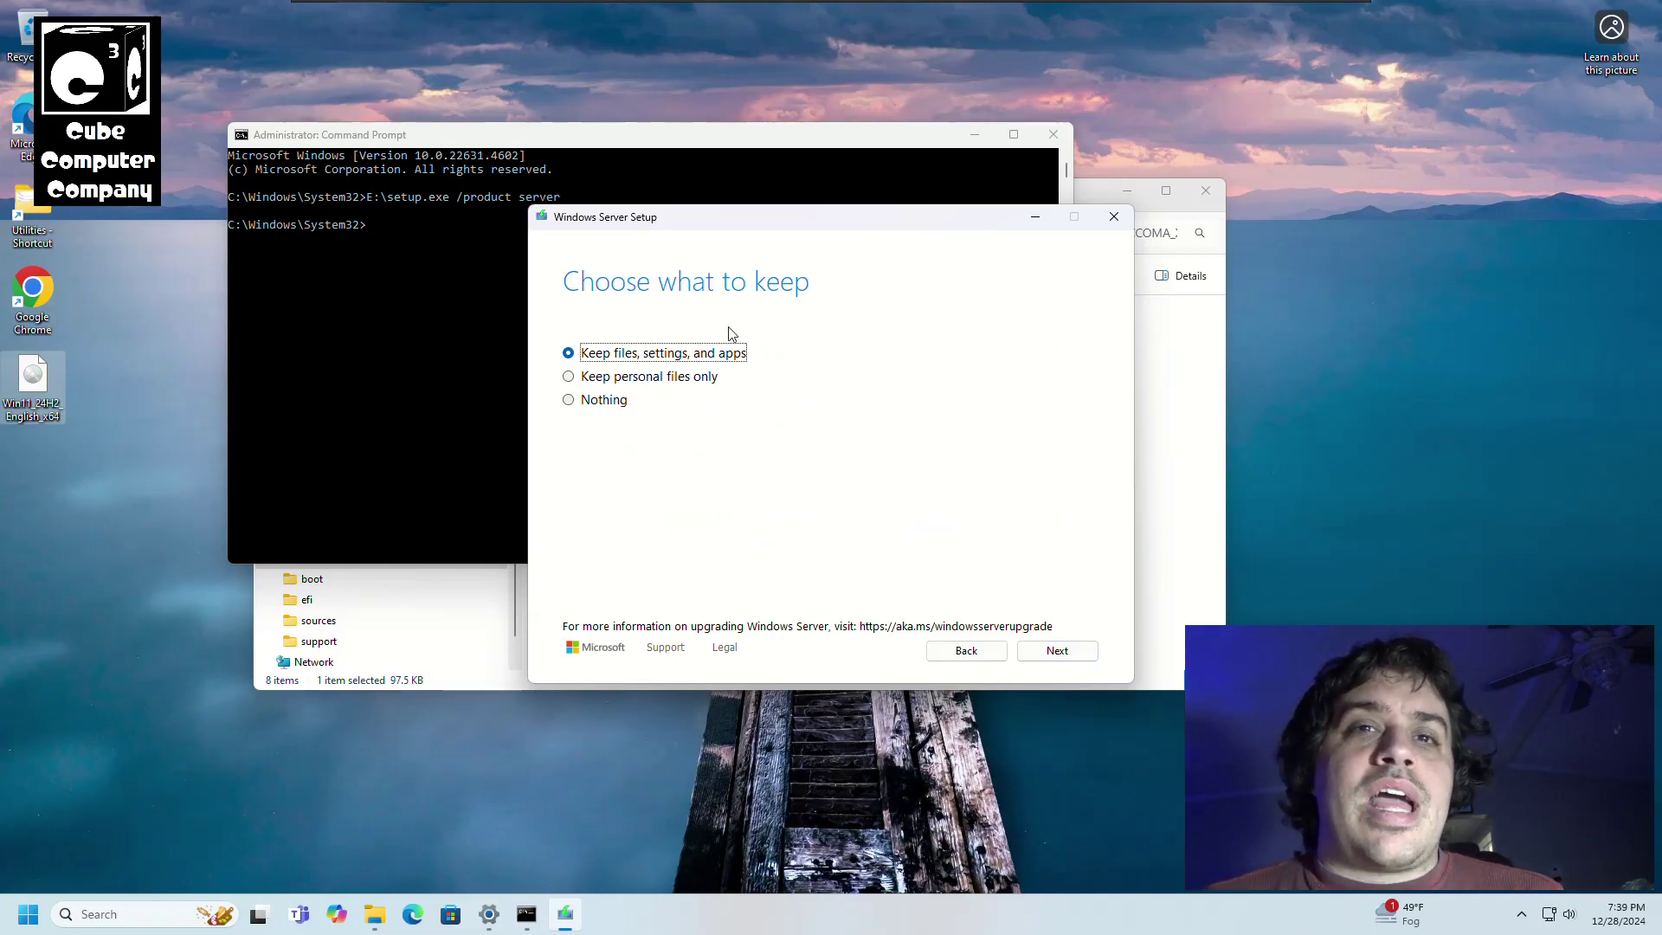
click(1066, 651)
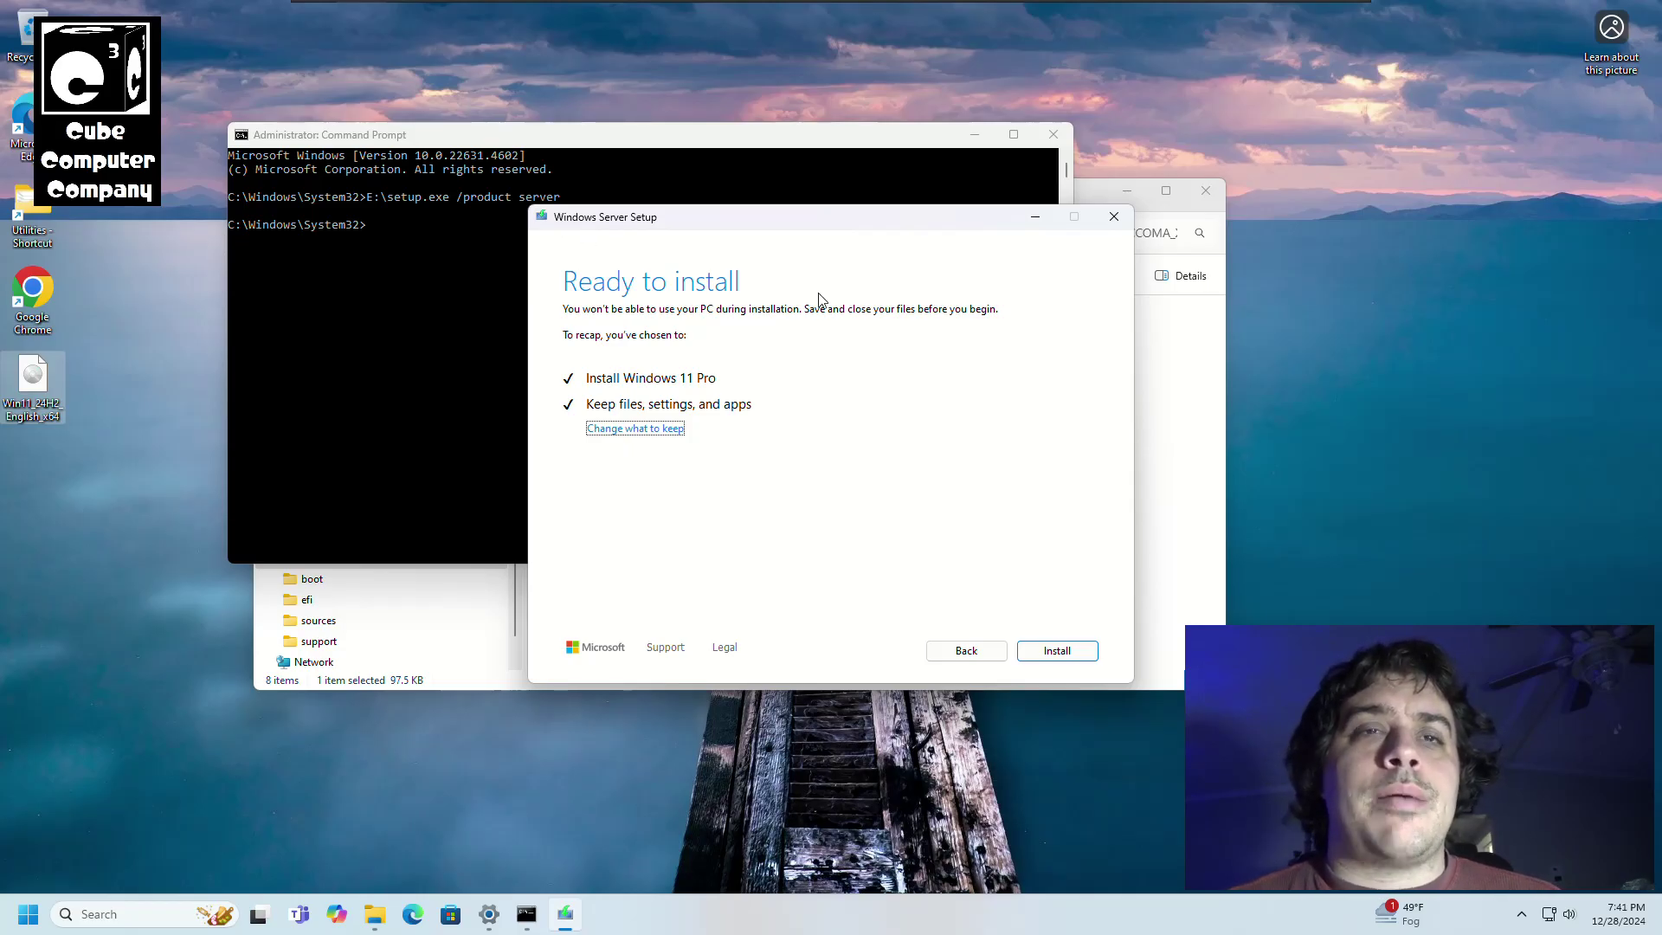
click(1057, 649)
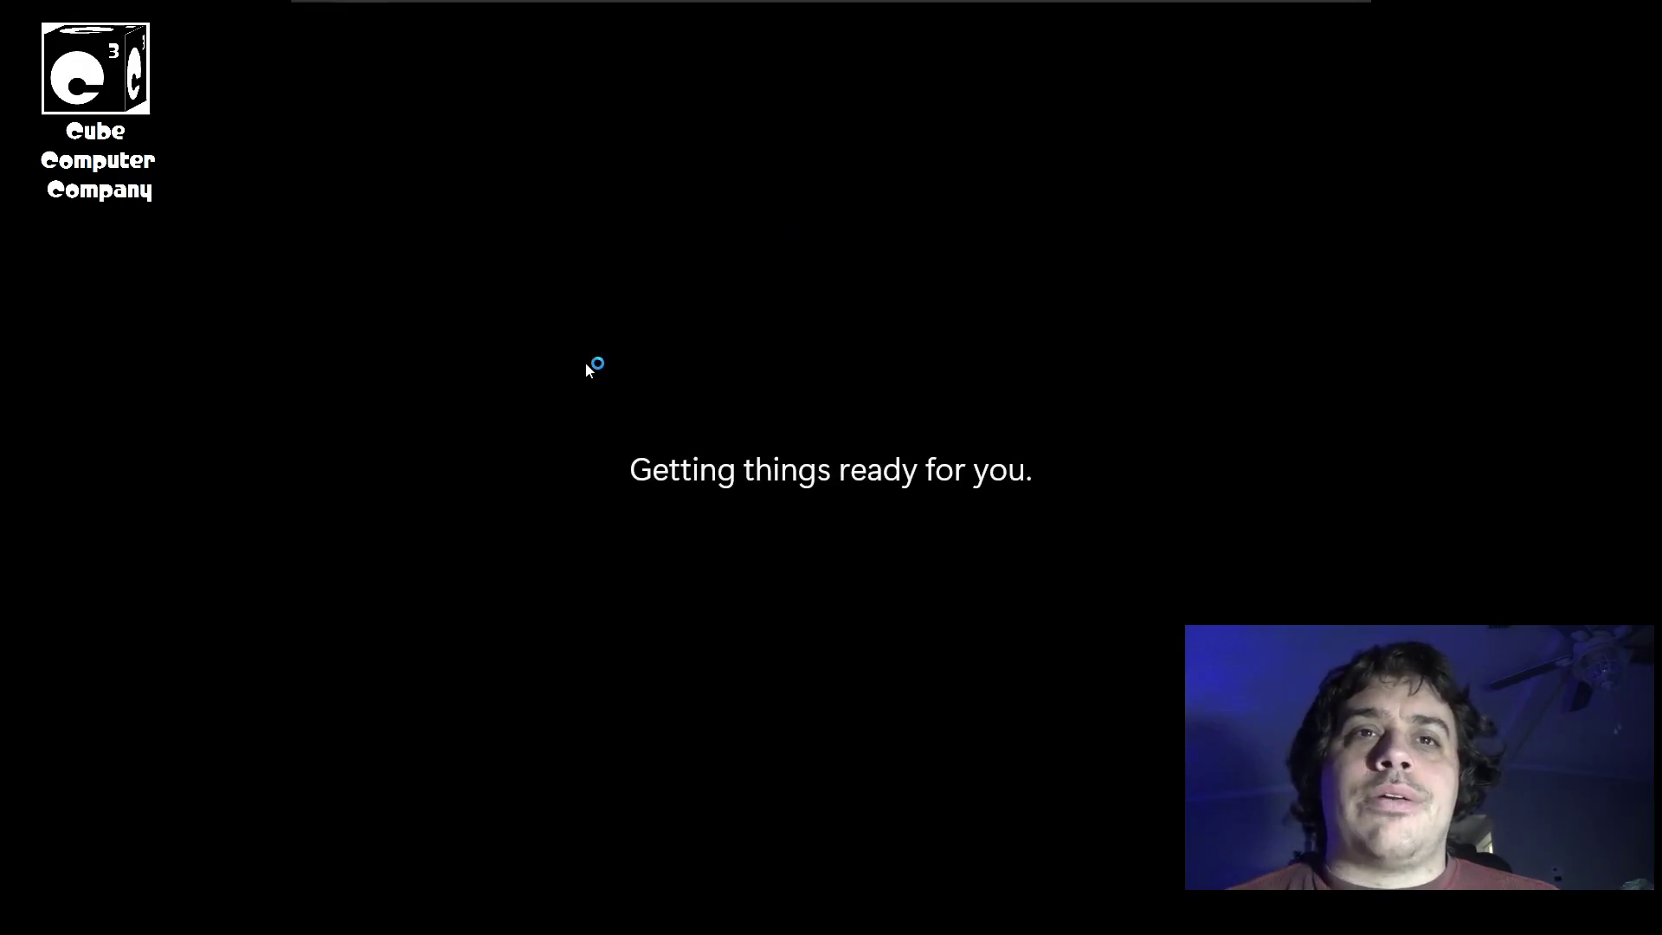
mouse_move(744, 7)
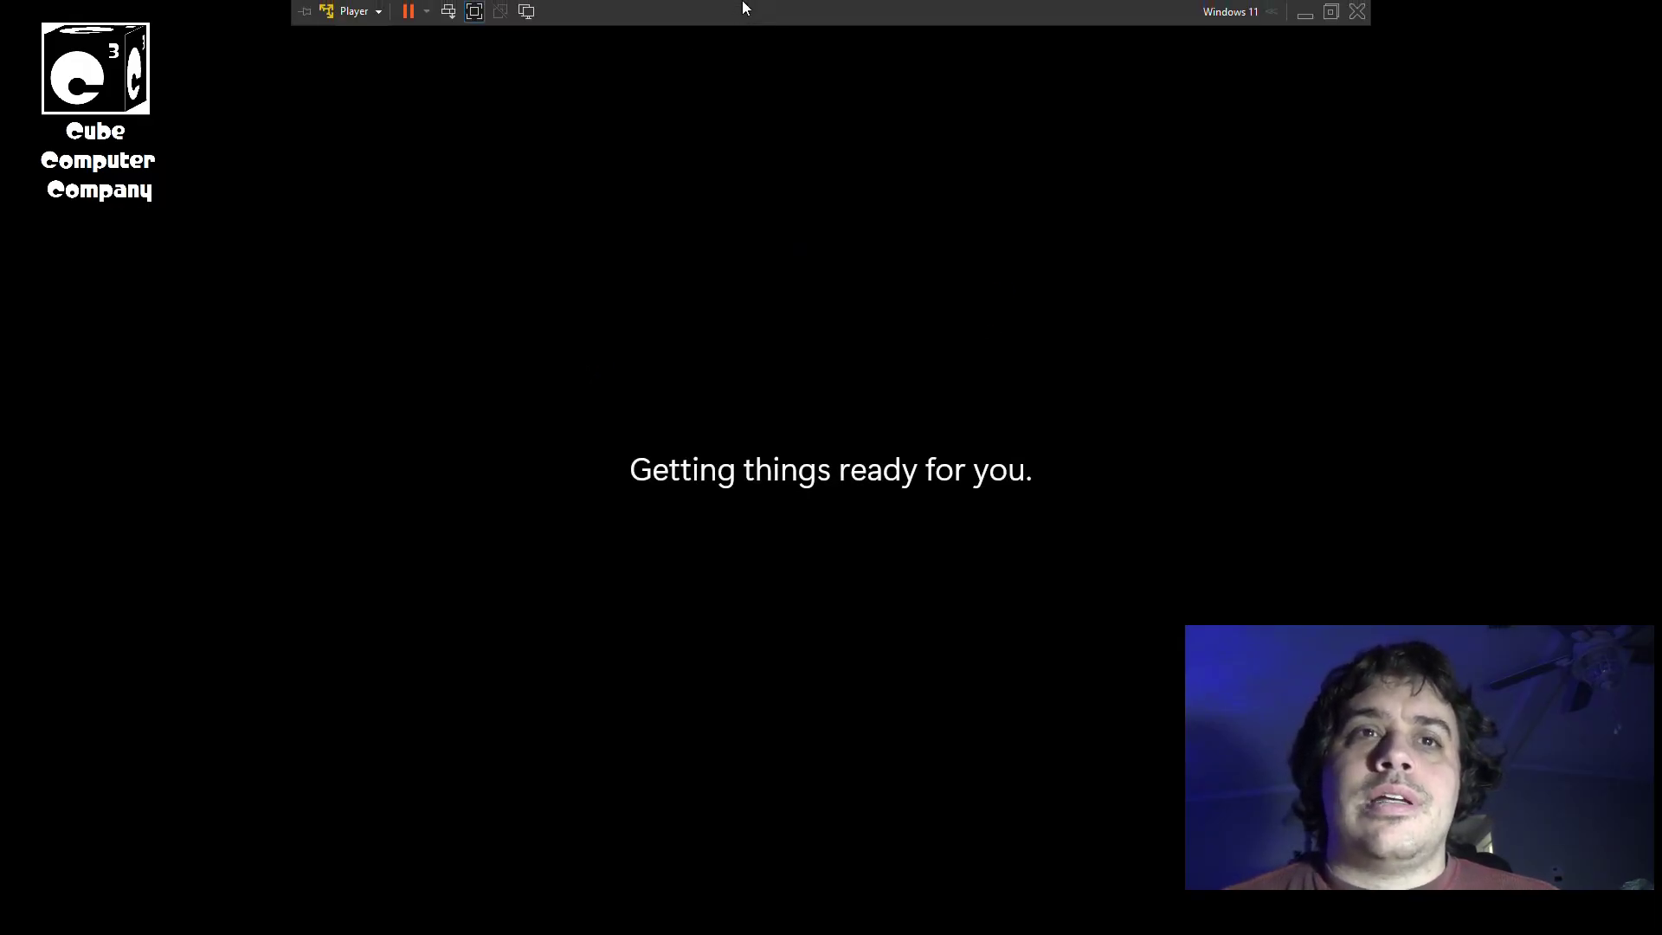
Send Ctrl+Alt+Del to the upgraded VM and launch Task Manager from the security screen.
click(448, 12)
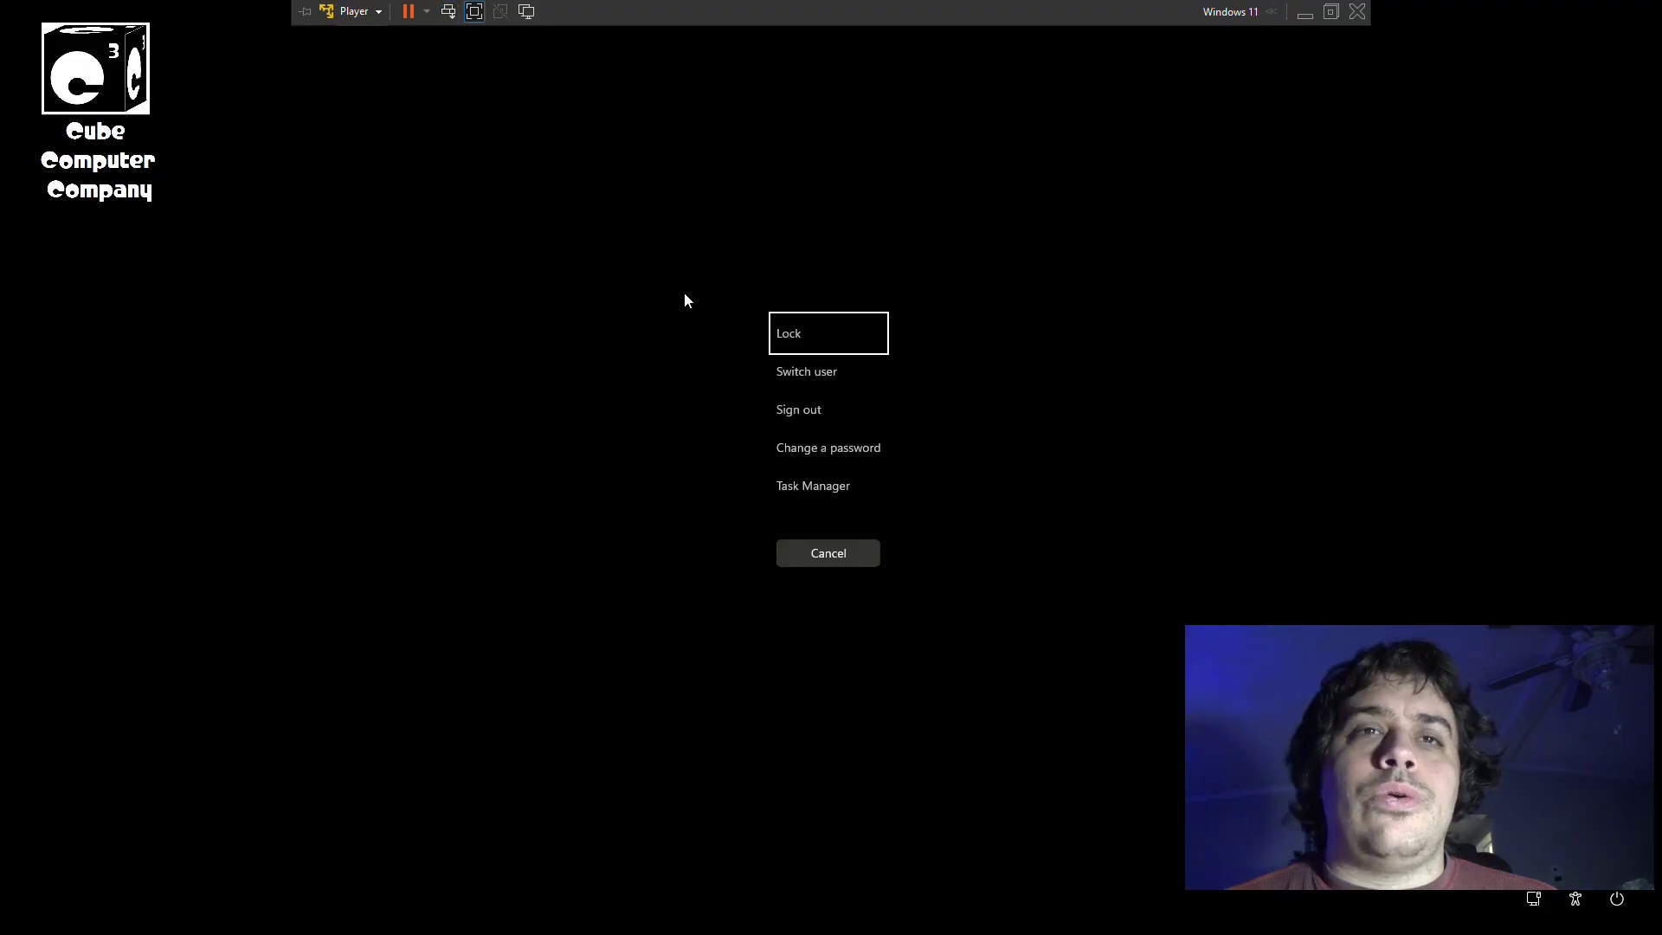
click(802, 492)
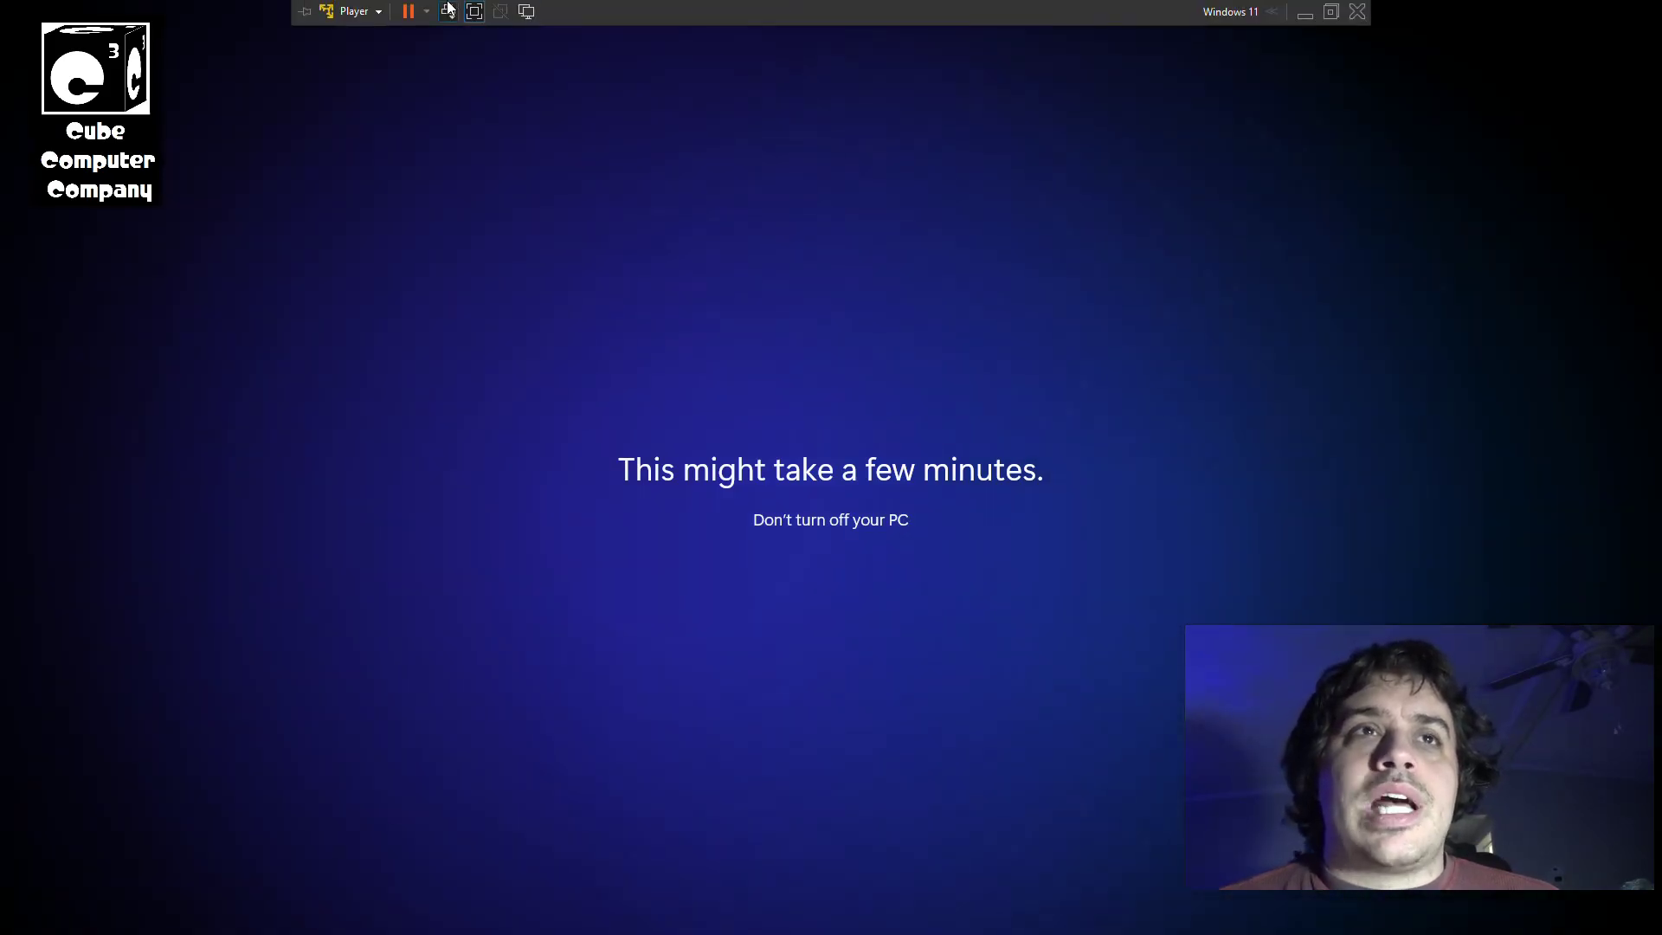
click(450, 12)
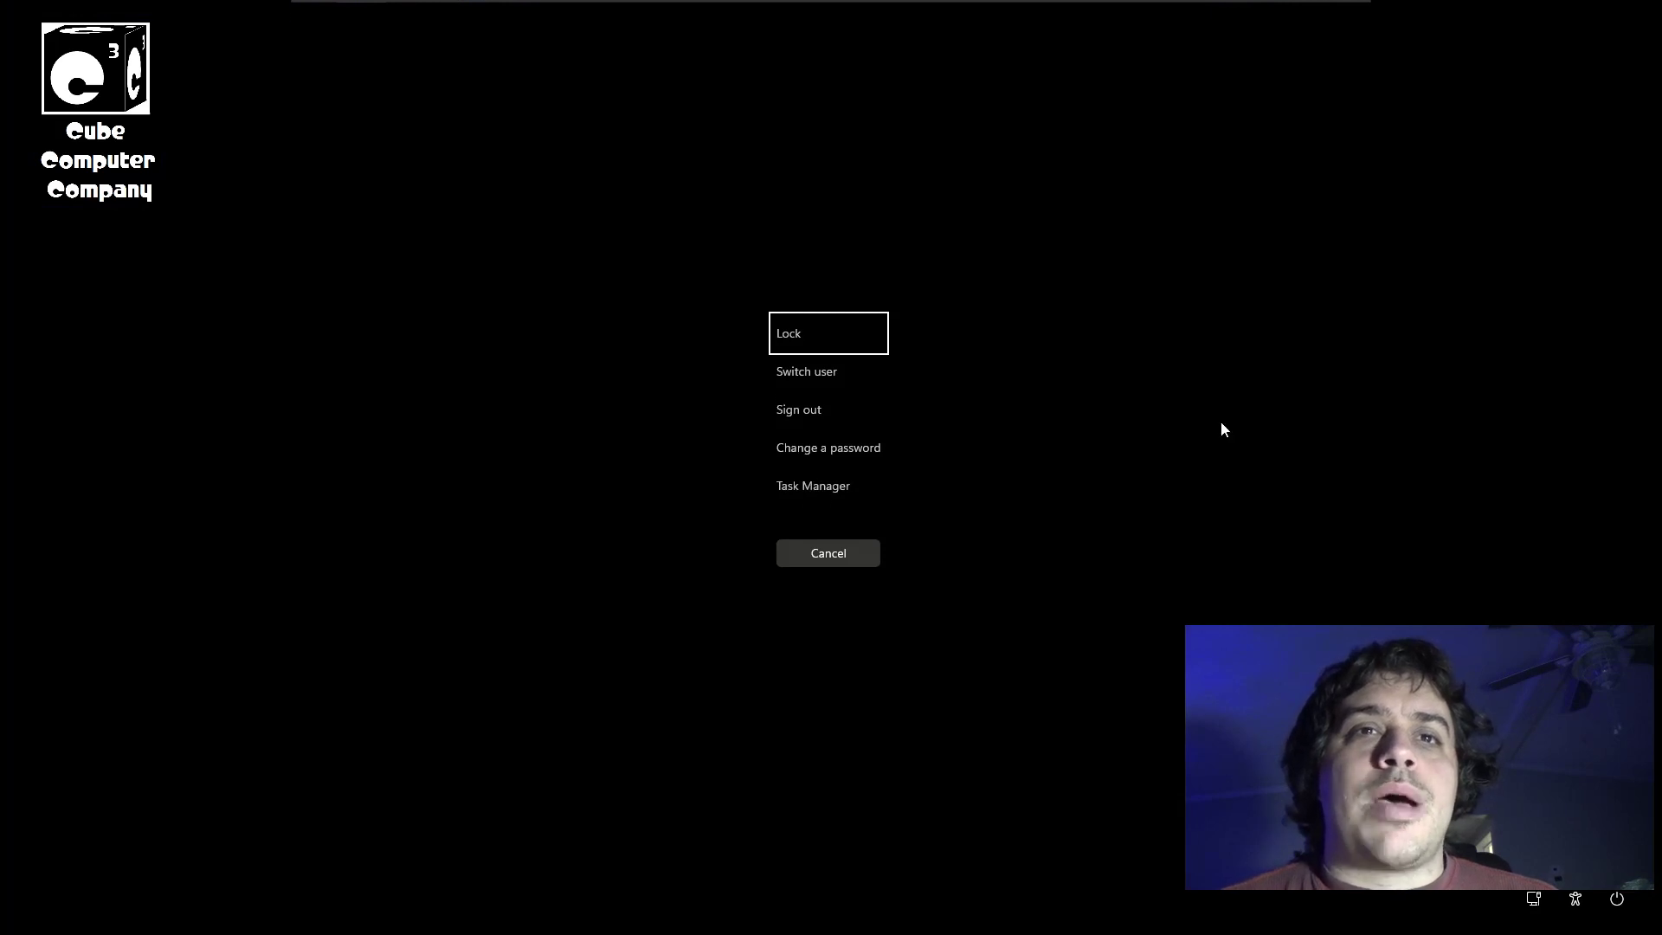
click(813, 487)
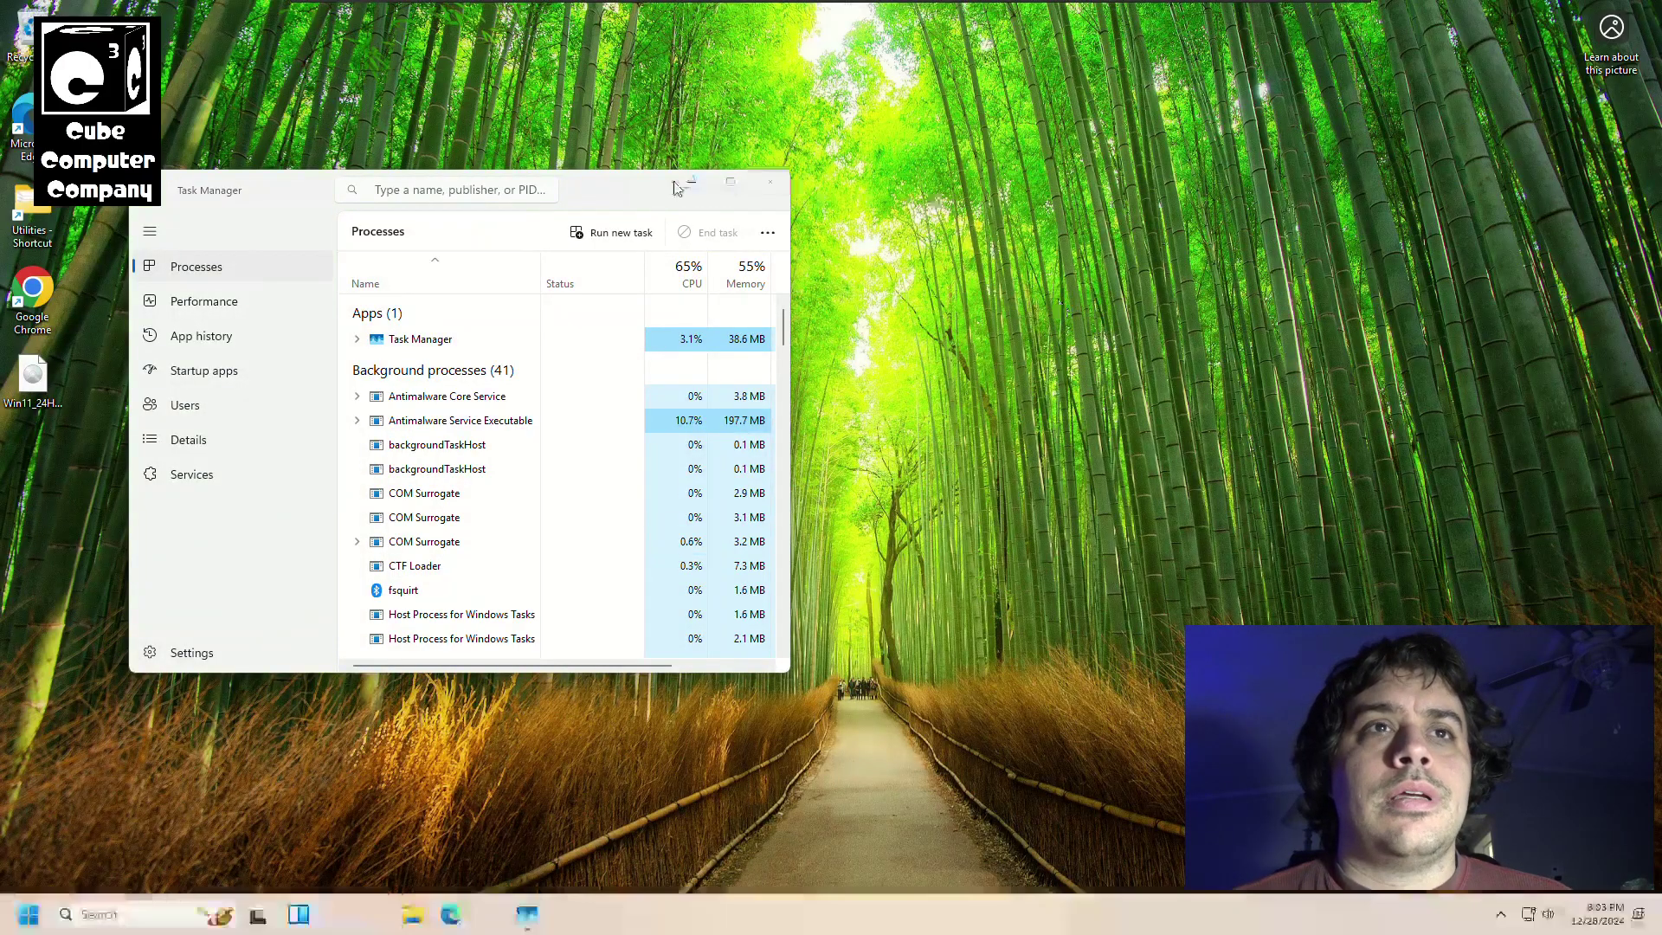
Check Settings > System > About confirms Windows 11 Pro 24H2, then minimize Settings.
click(770, 186)
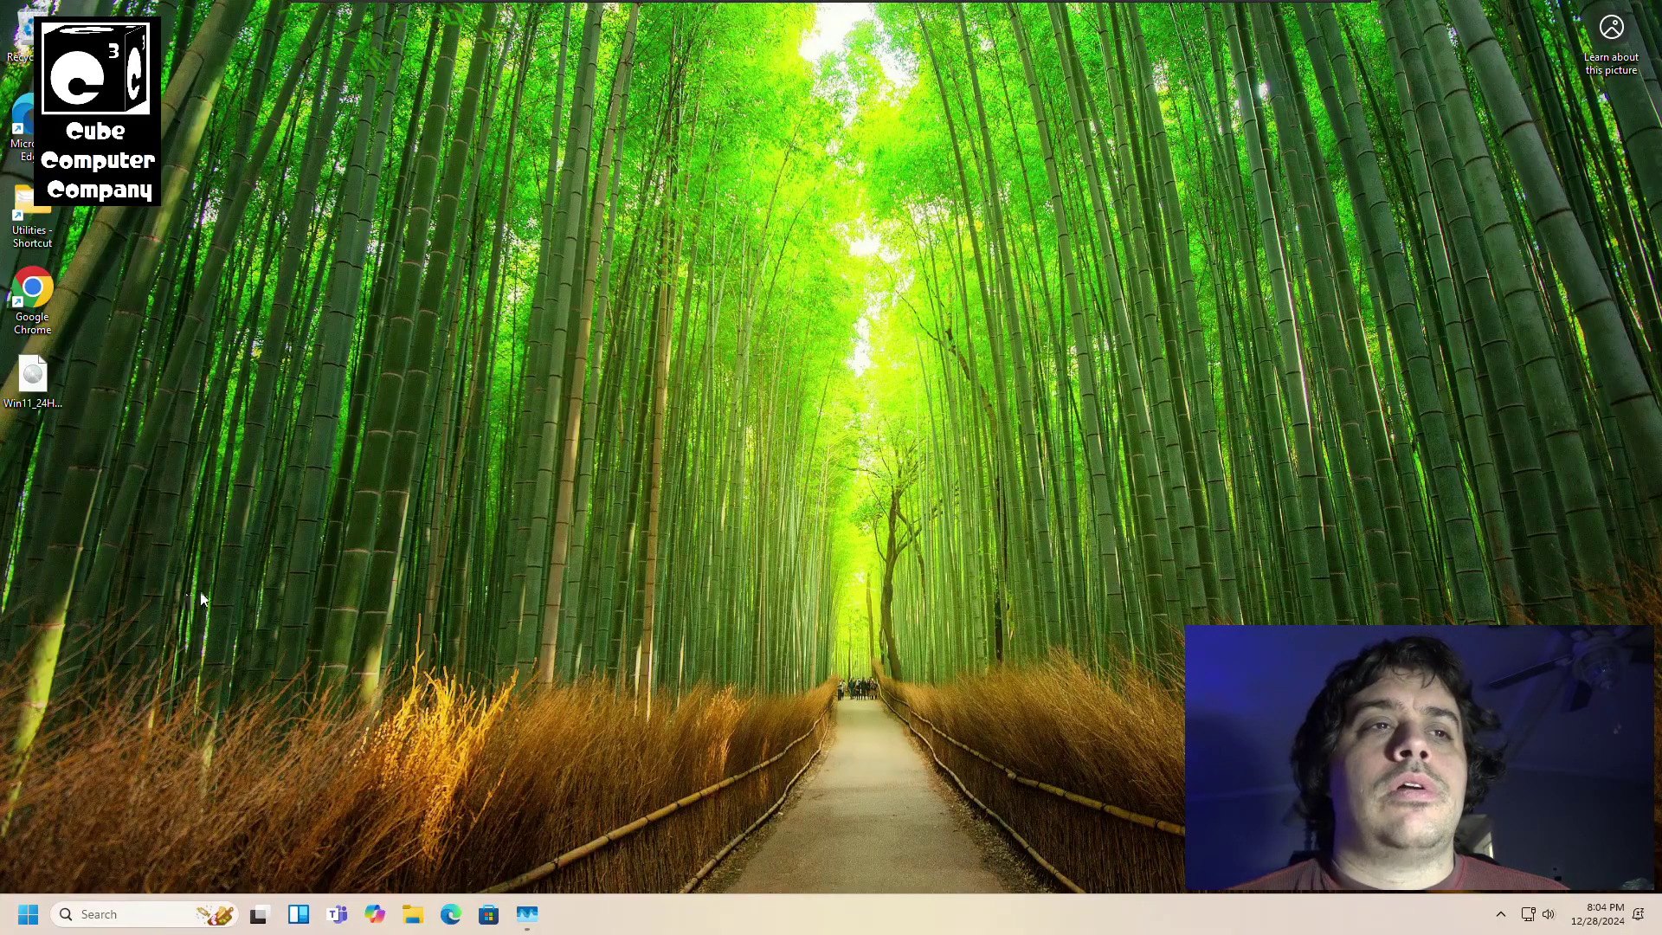
click(29, 915)
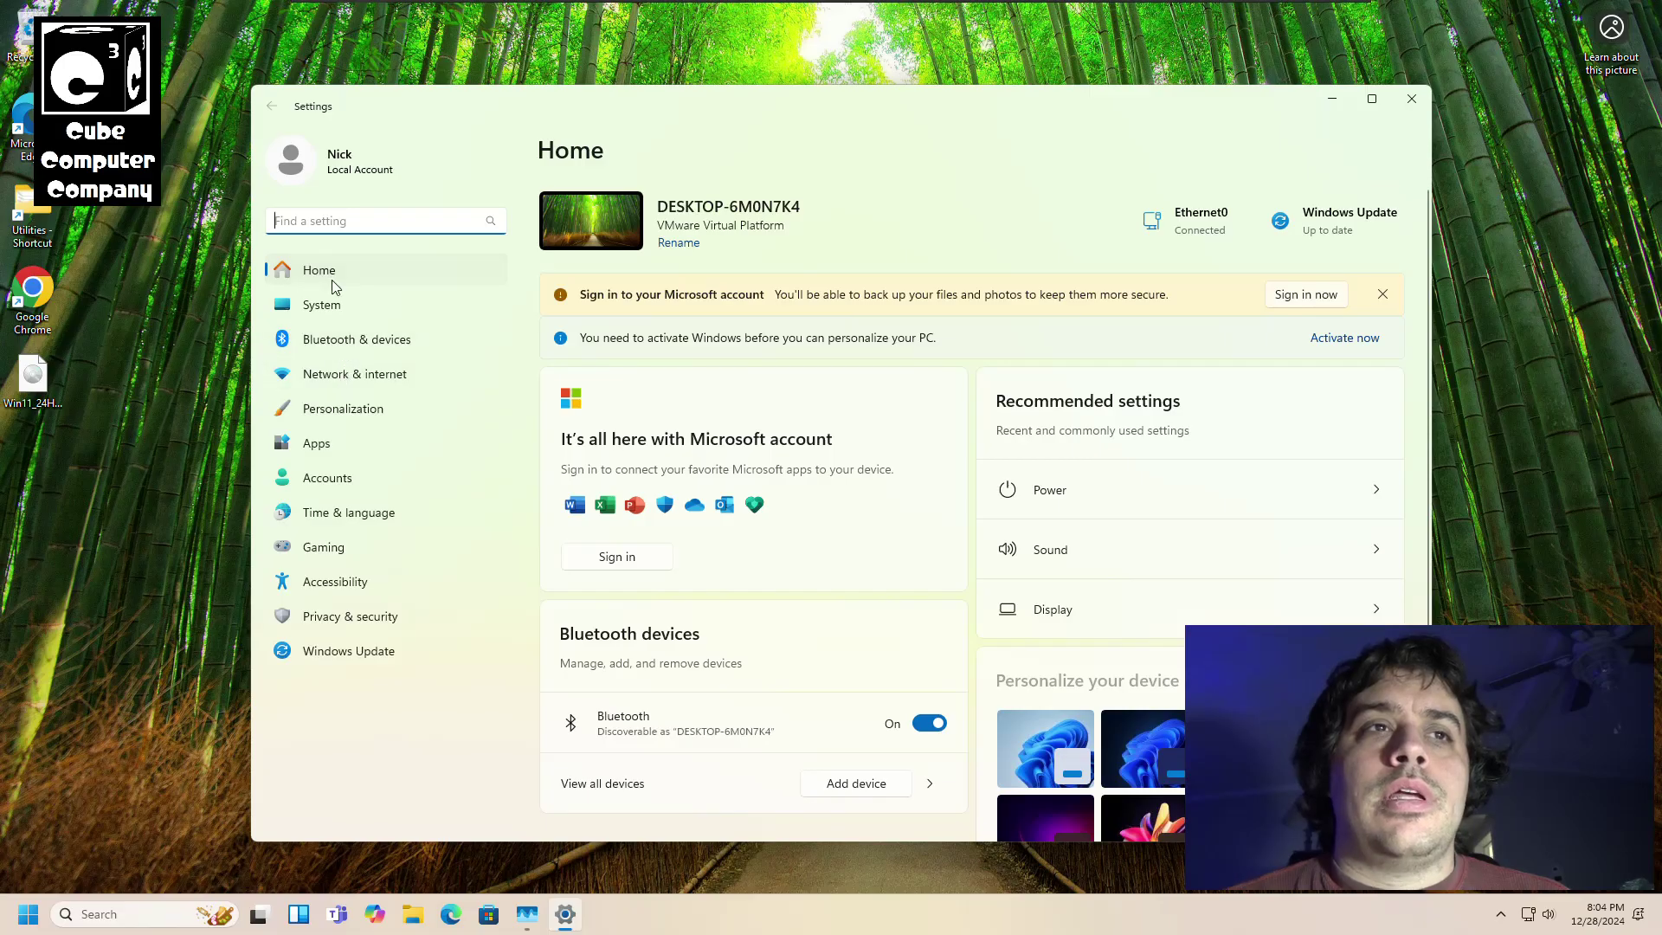
click(320, 305)
scroll(728, 585, down, 5)
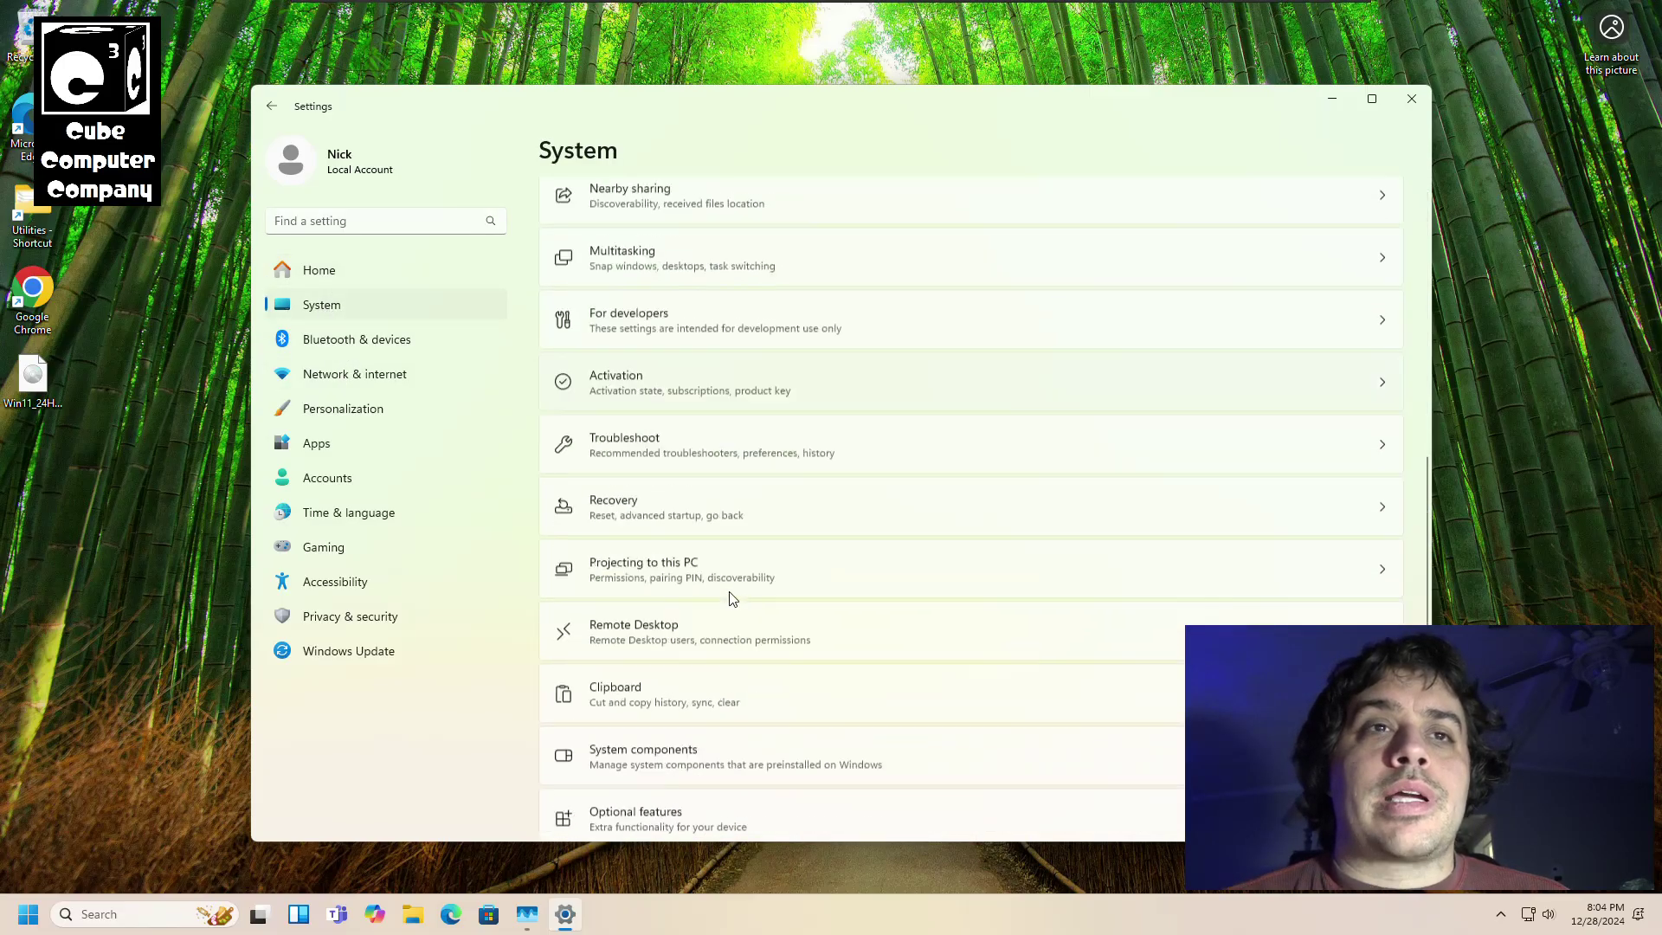
scroll(728, 585, down, 5)
click(654, 780)
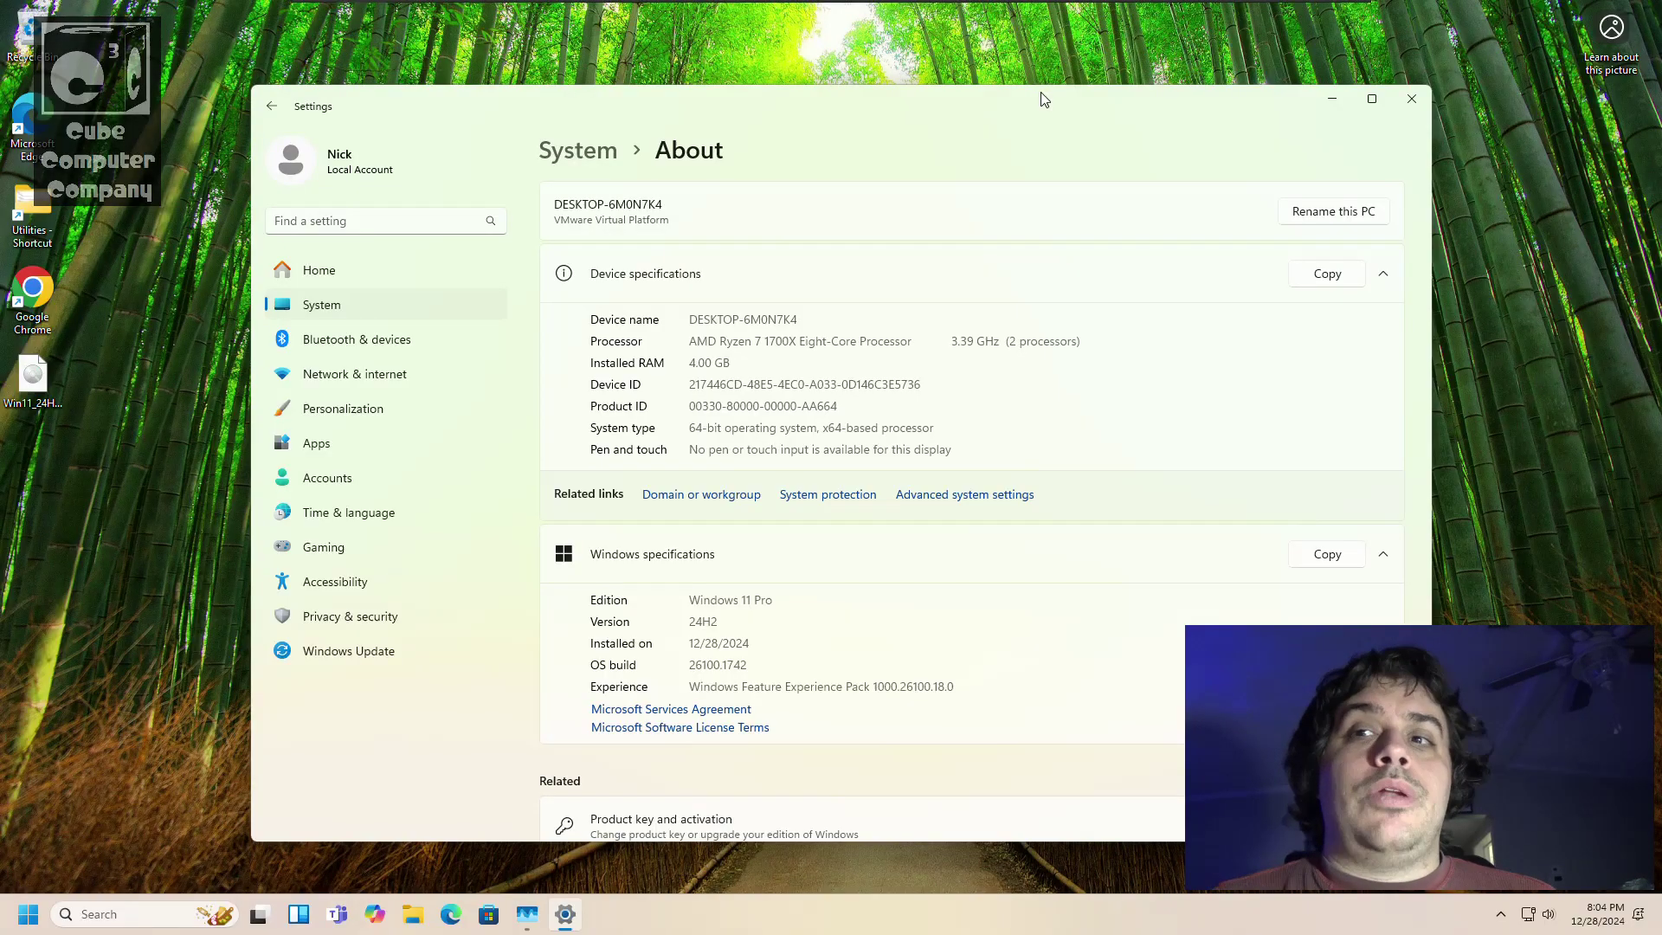
click(1330, 99)
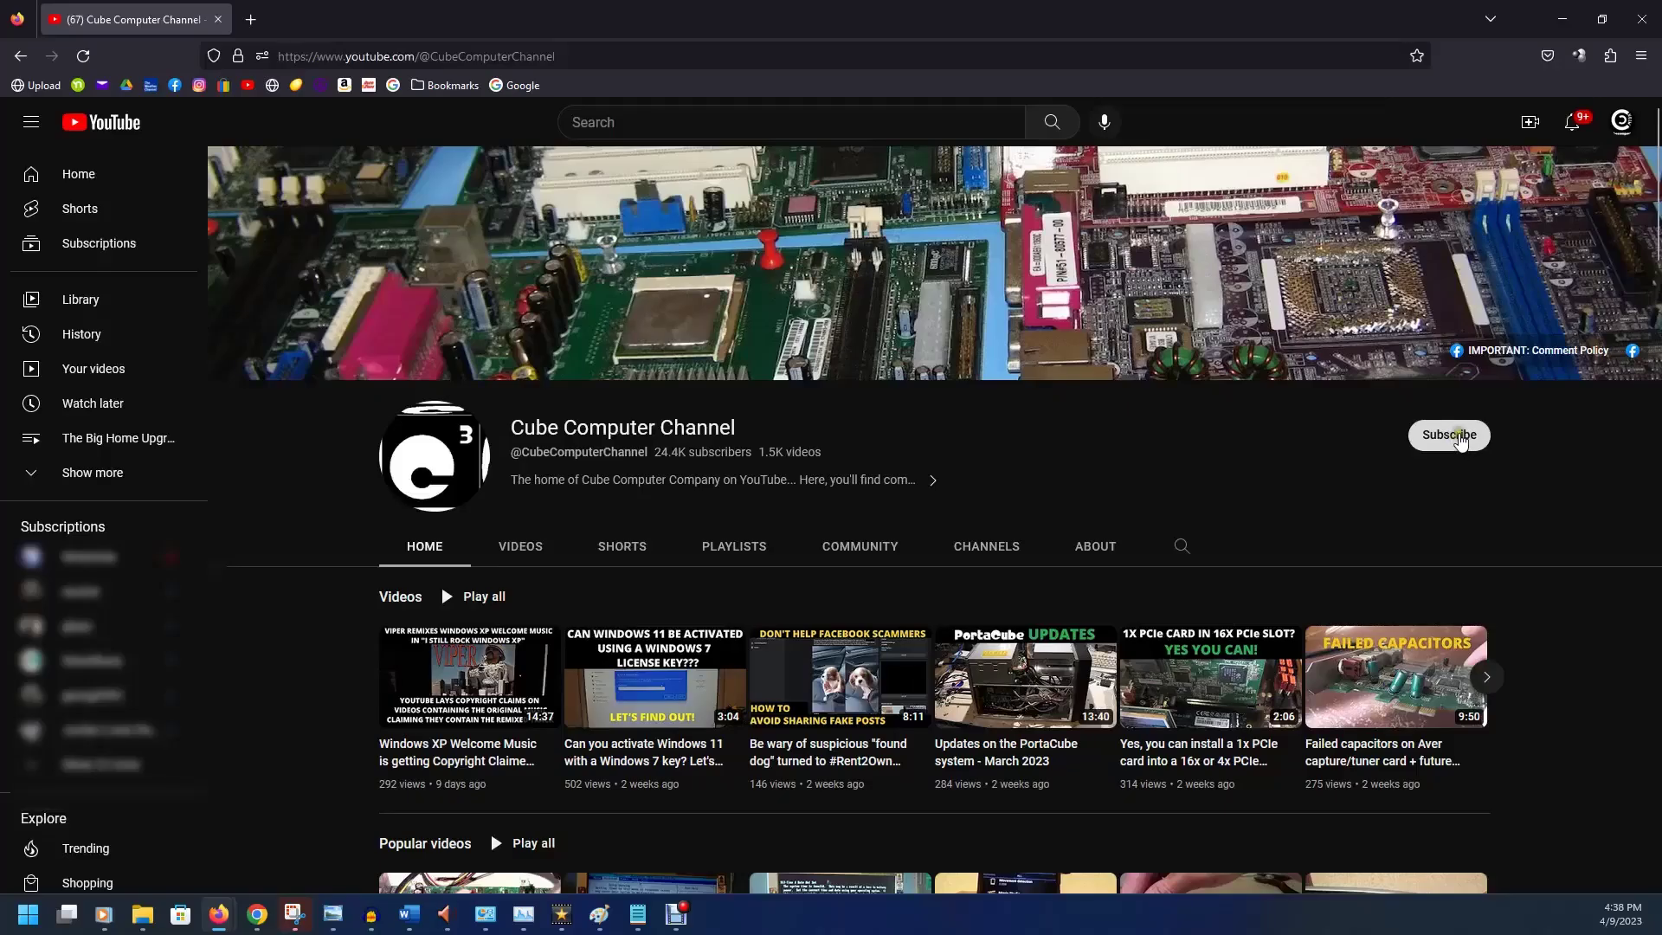
Subscribe to Cube Computer Channel with all notifications, like the video and post a comment.
click(1428, 436)
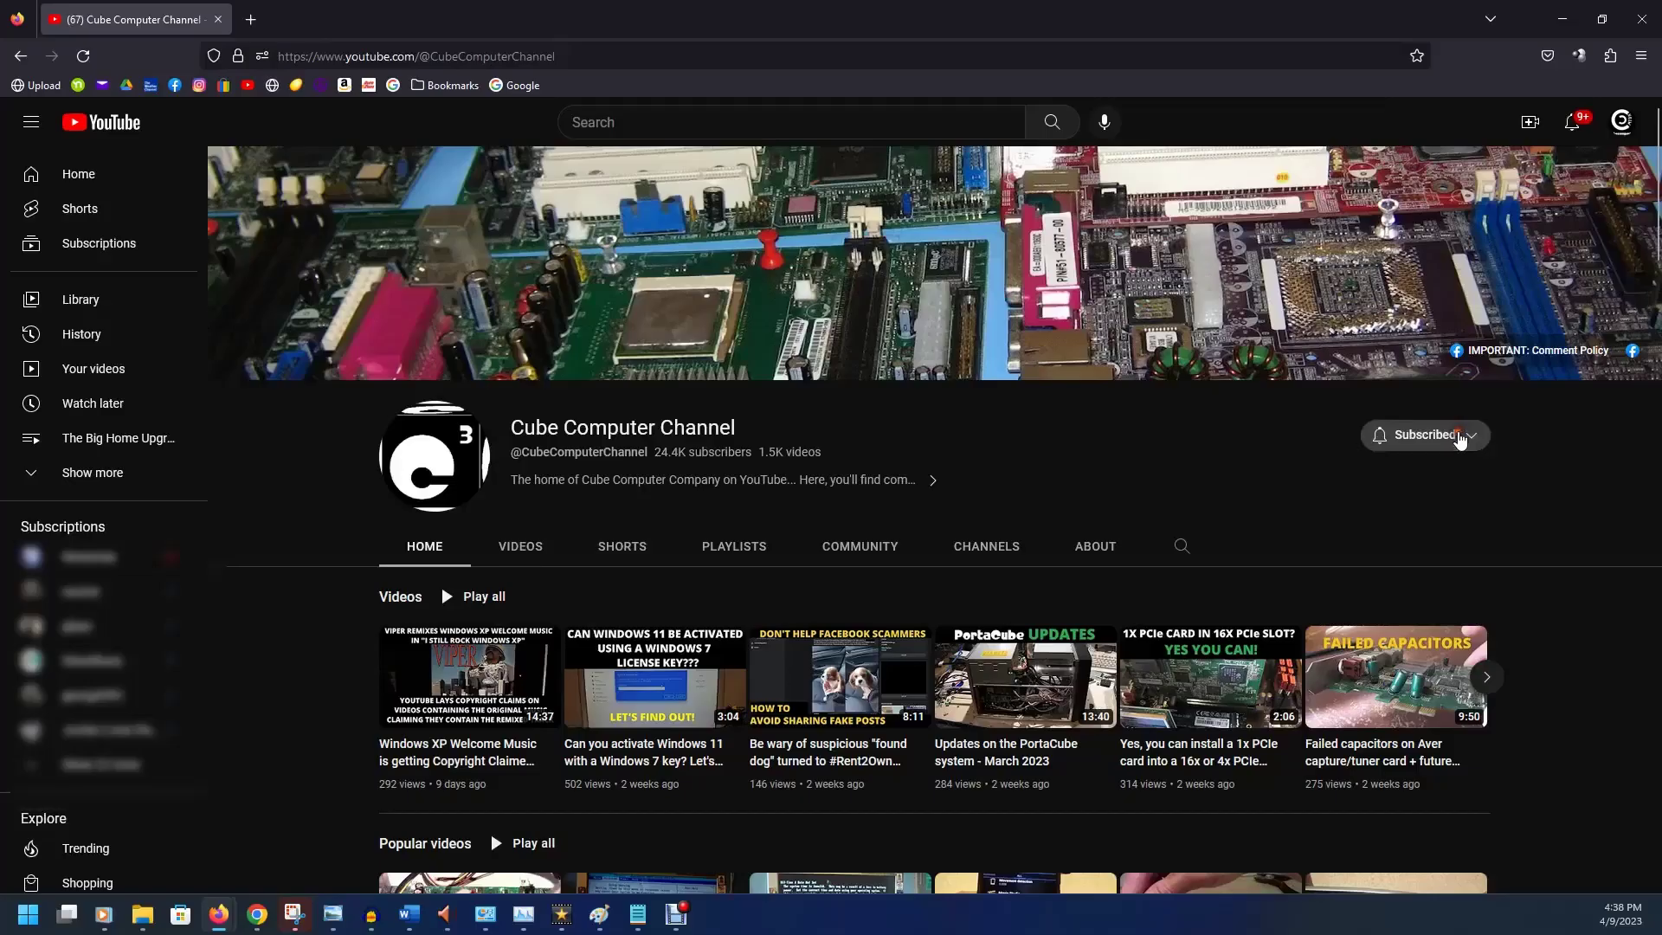
click(1390, 435)
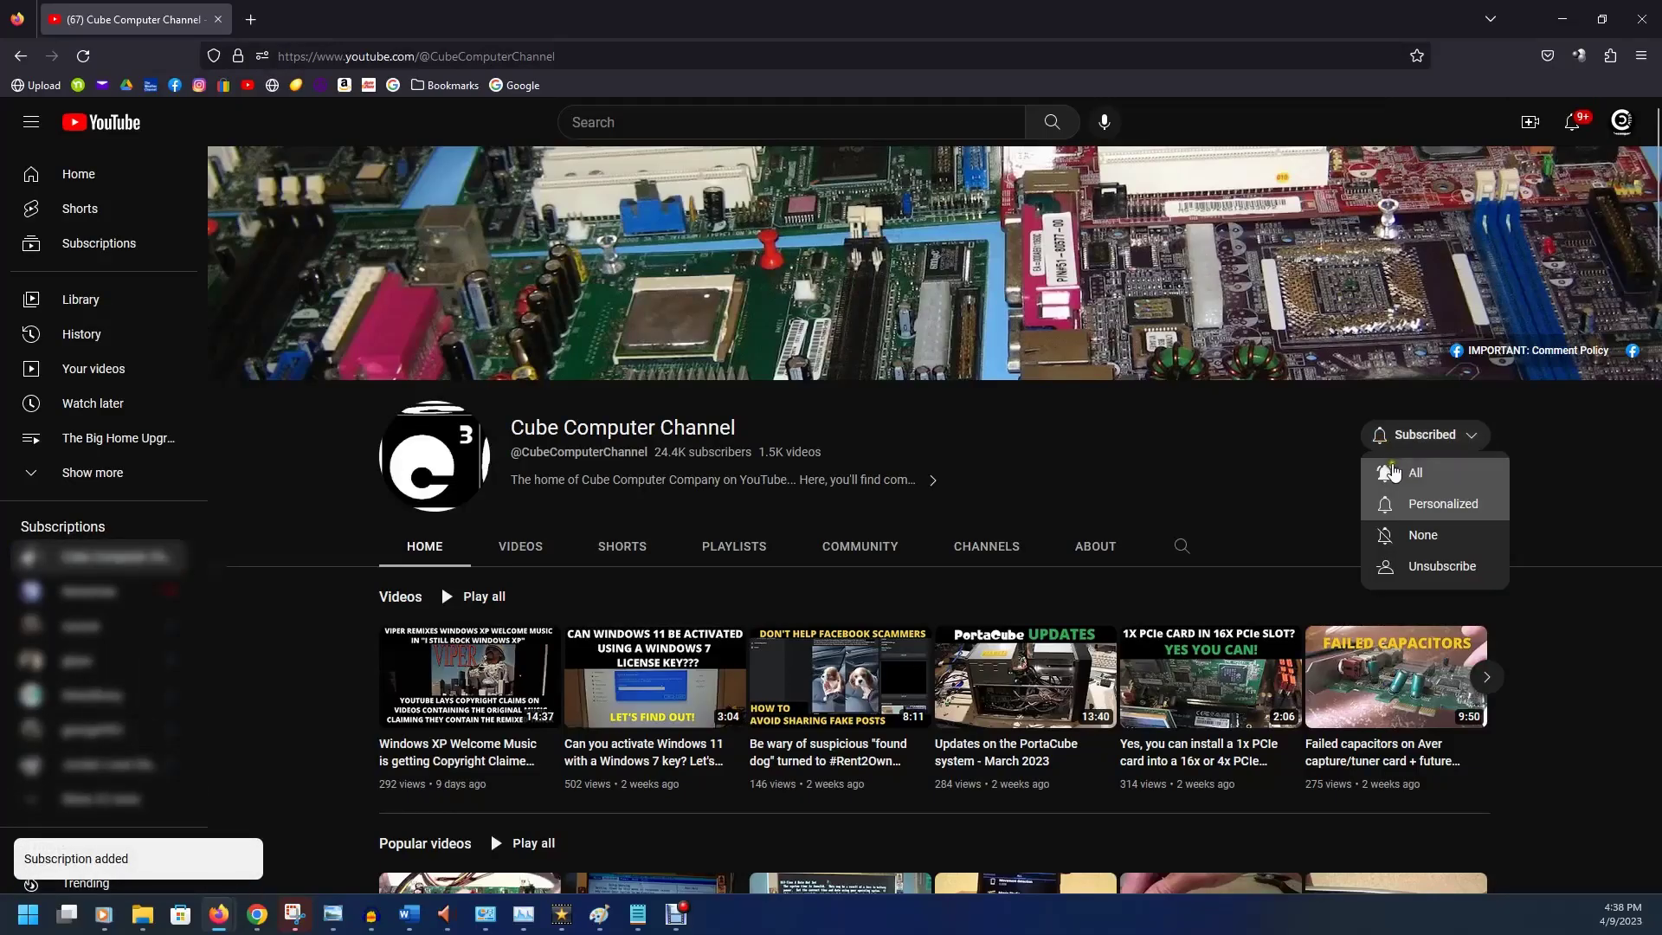
click(1395, 478)
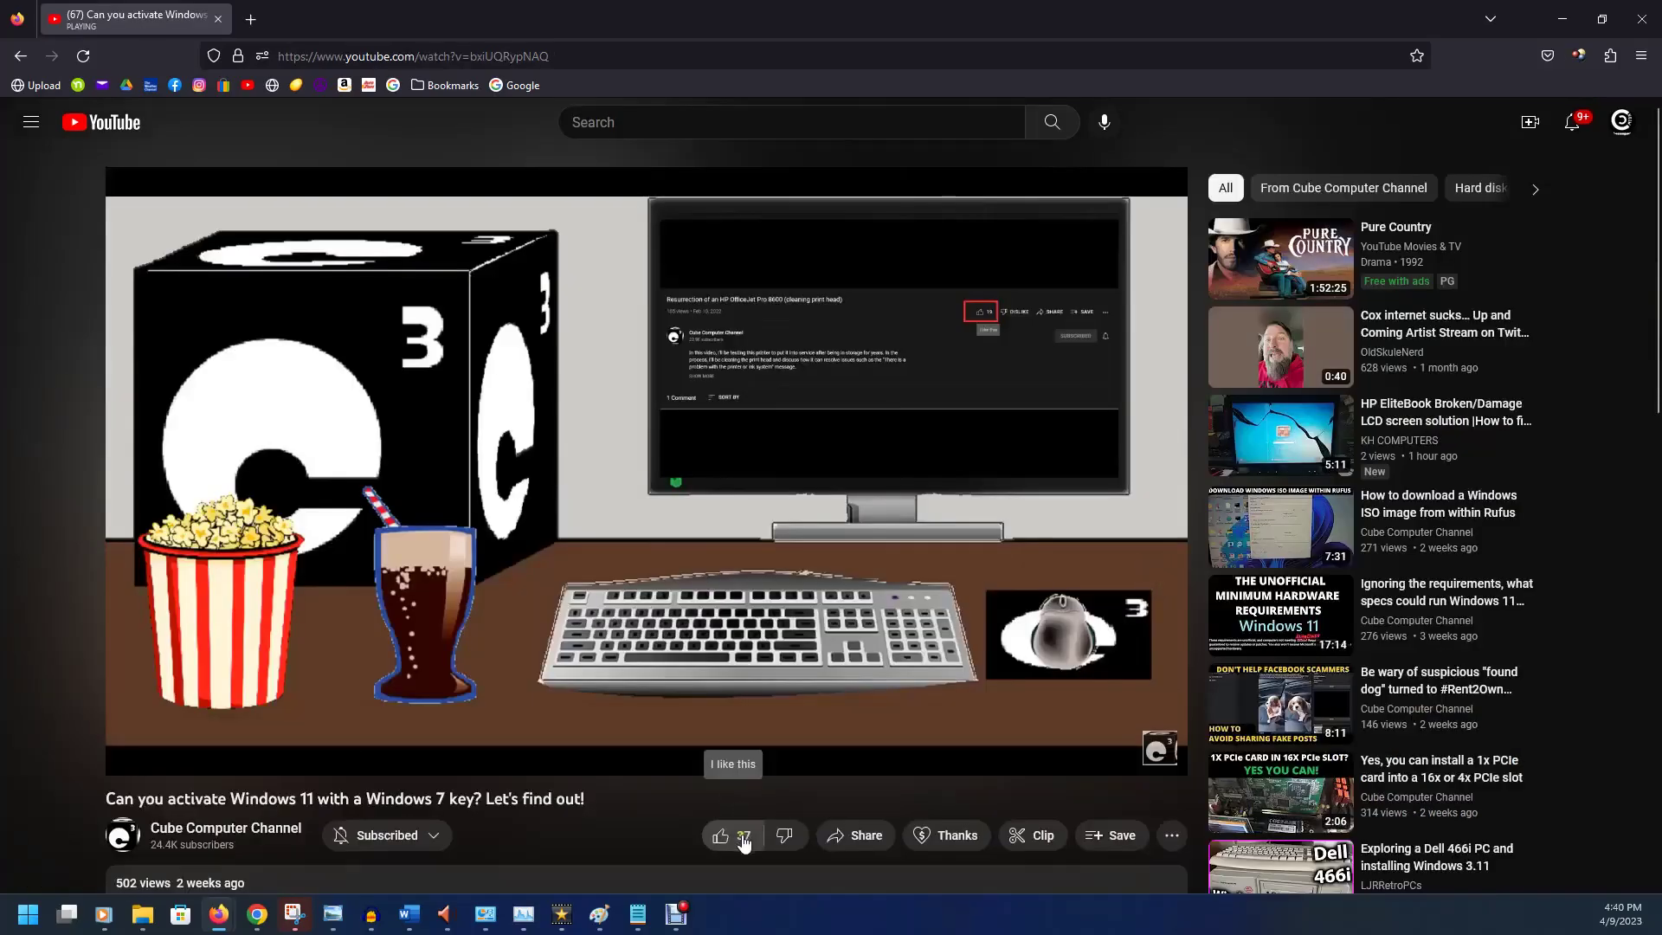
click(722, 836)
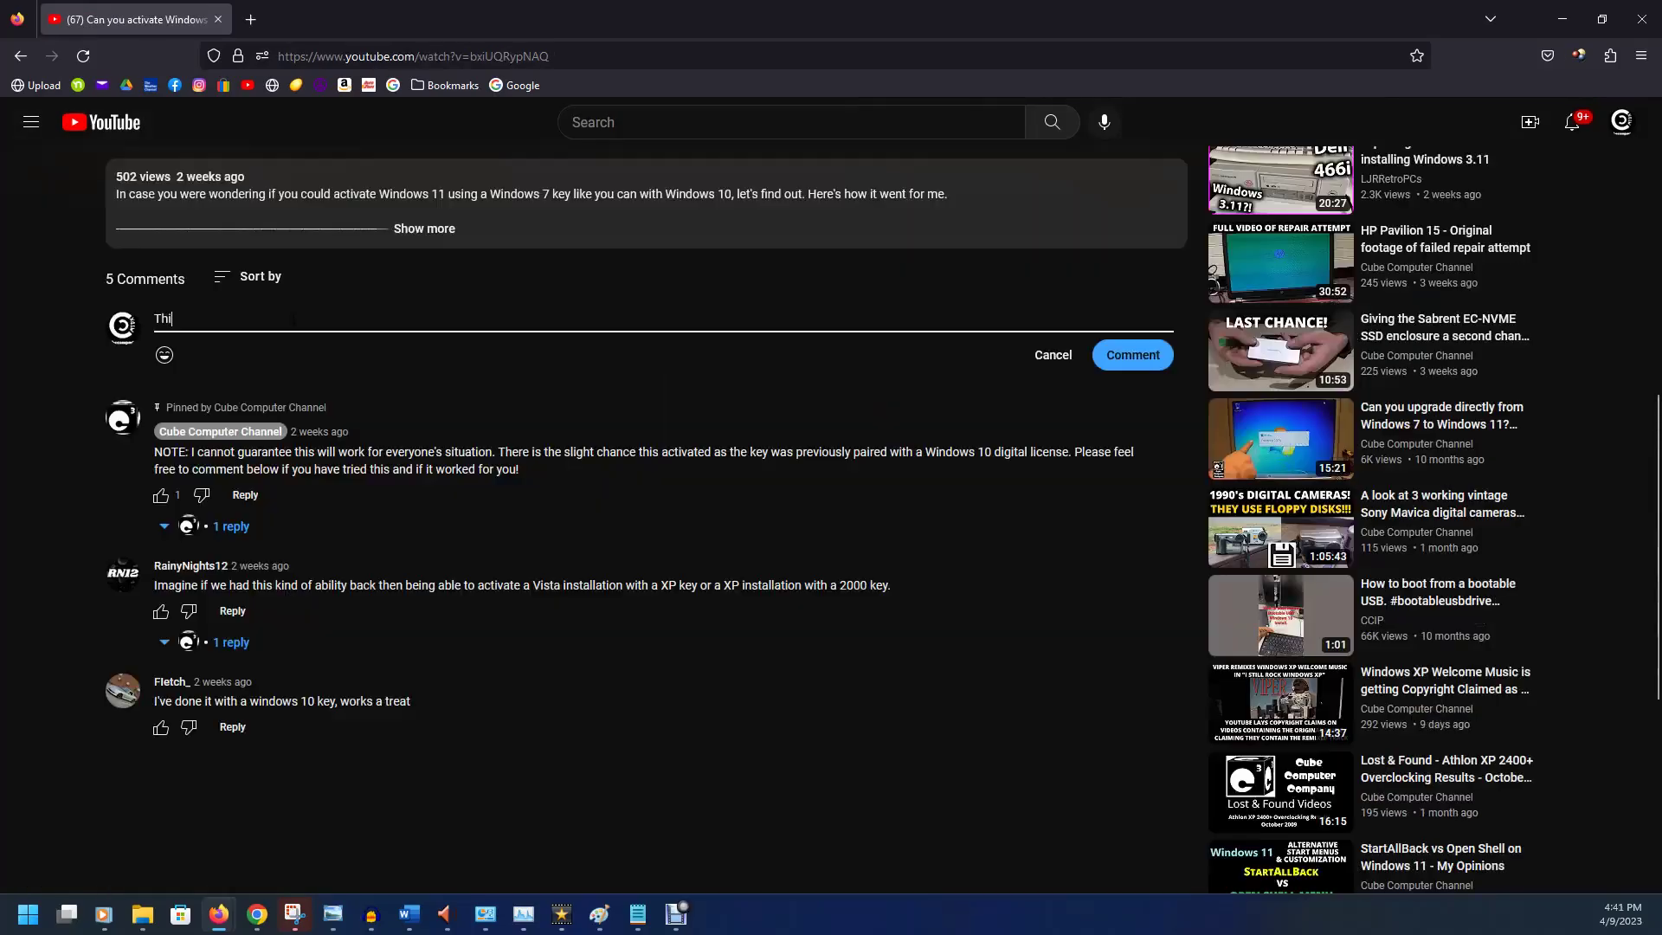
text(This video is awesome!)
click(1130, 356)
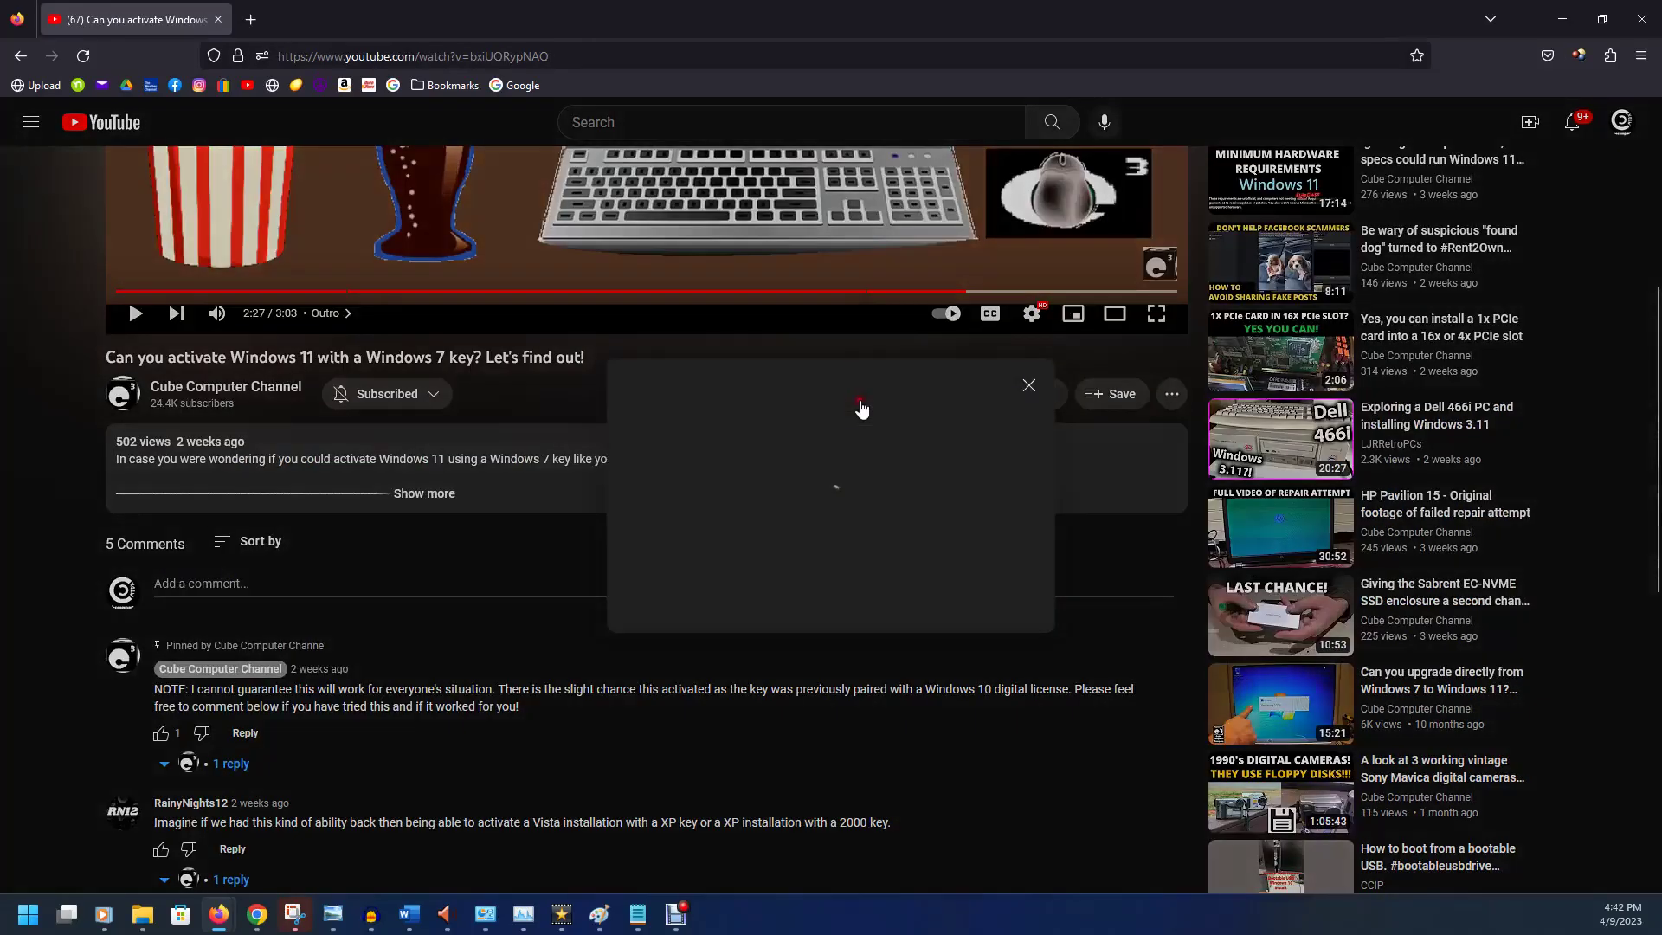